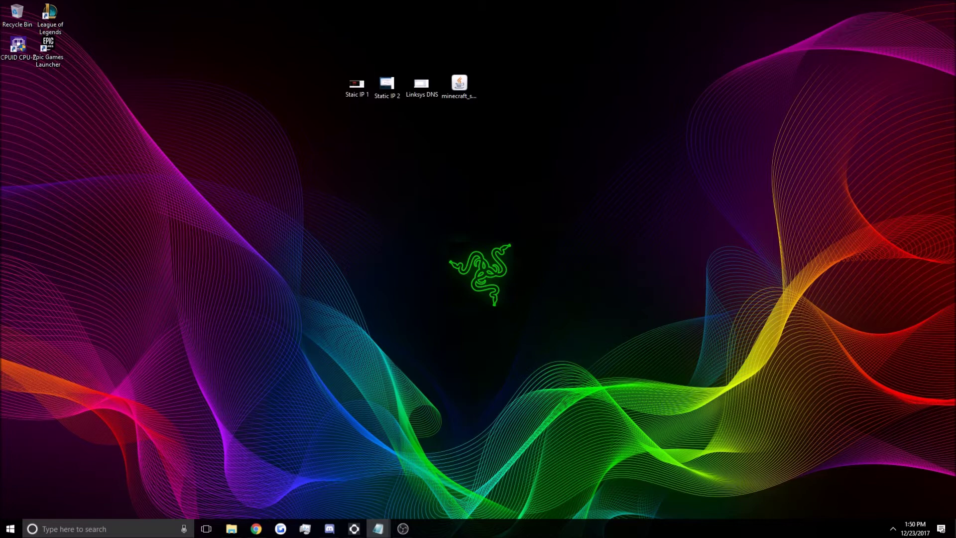
left_click(82, 528)
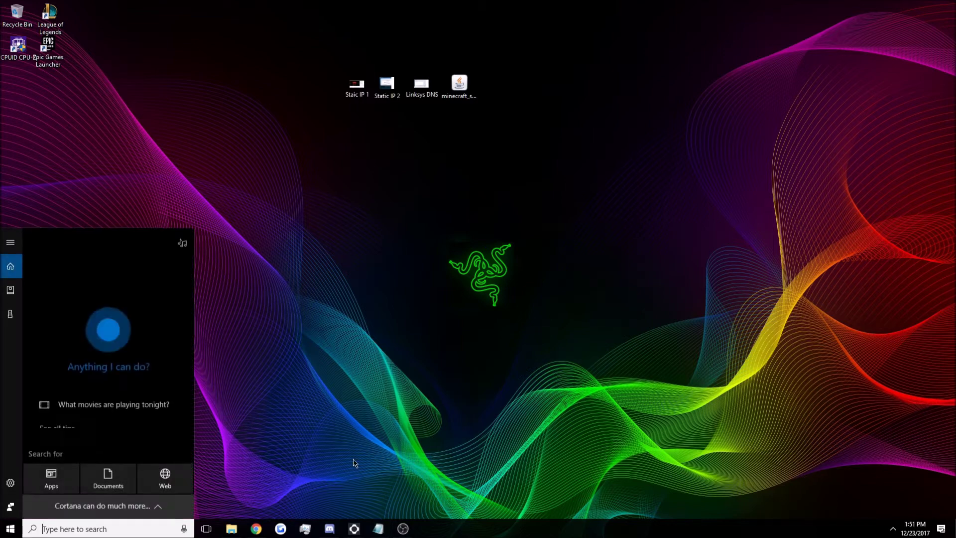
type("system")
key("Return")
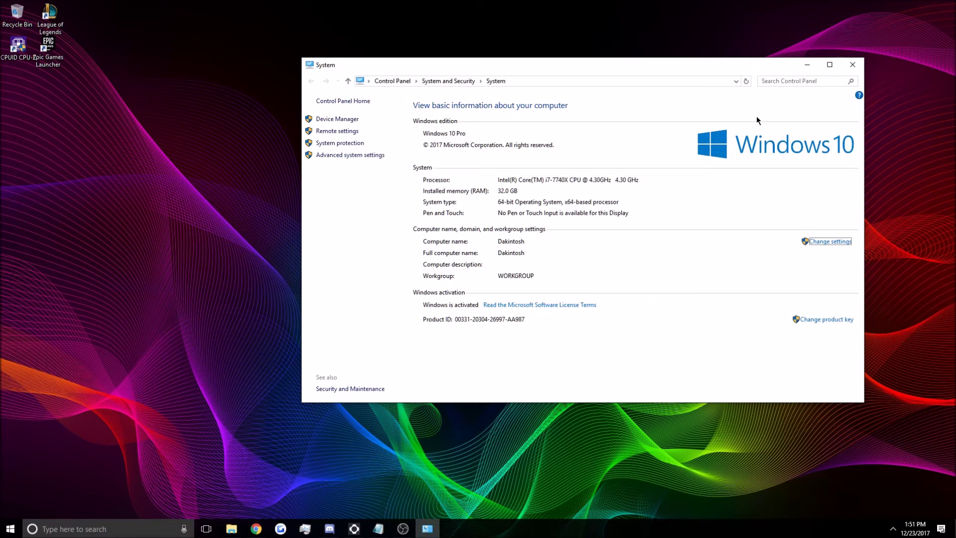
left_click(853, 65)
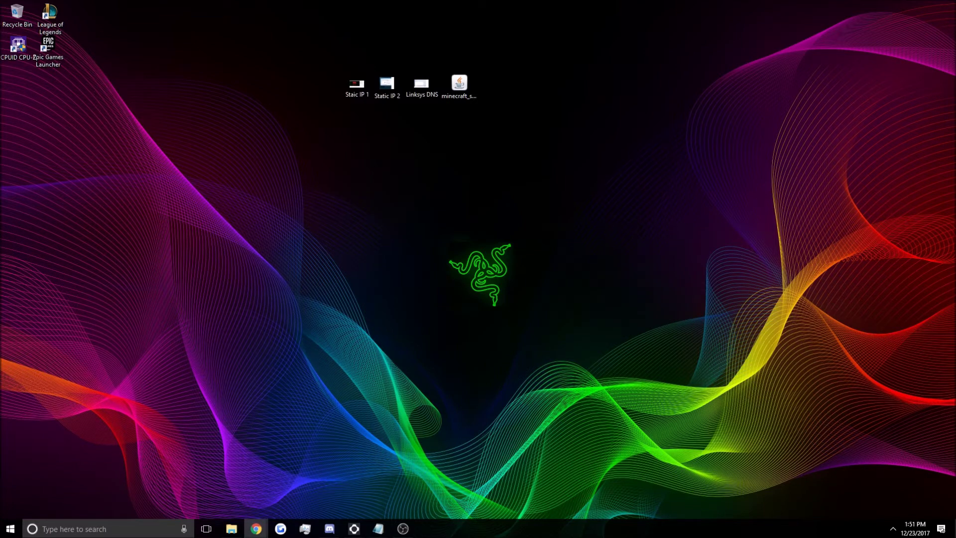
- Download the Windows Offline (64-bit) Java 8 Update 151 installer from java.com, then close Chrome
type("https://www.java.com/en/download/manual.jsp")
key("Return")
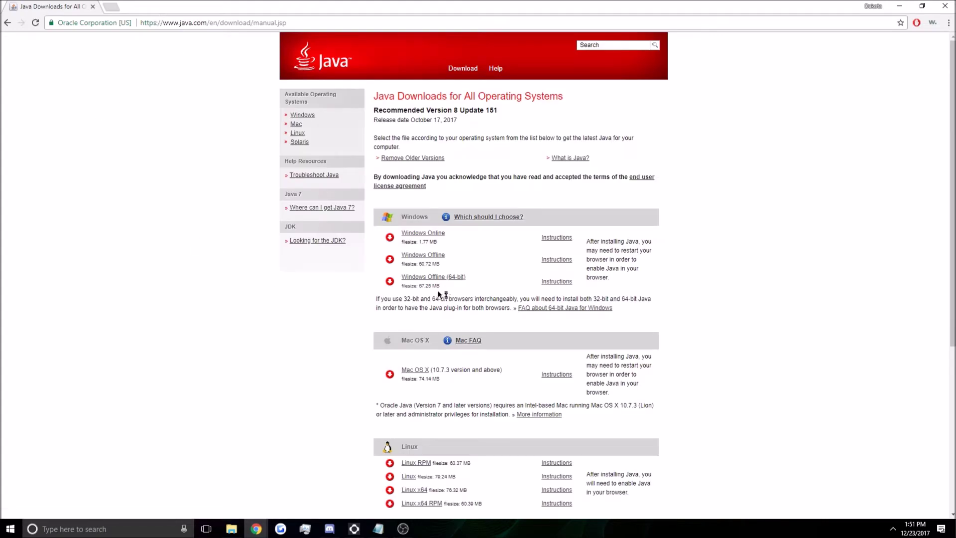
left_click(437, 277)
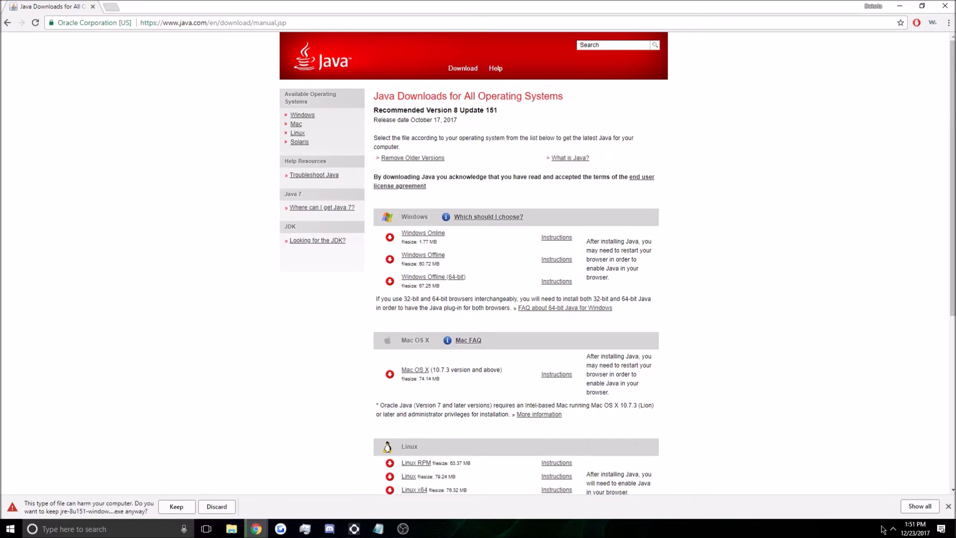
left_click(948, 506)
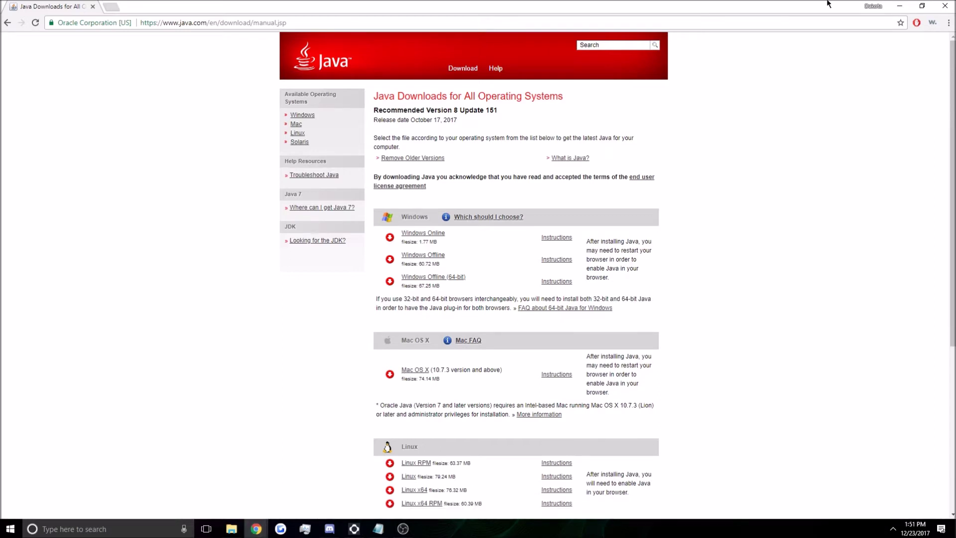
left_click(948, 5)
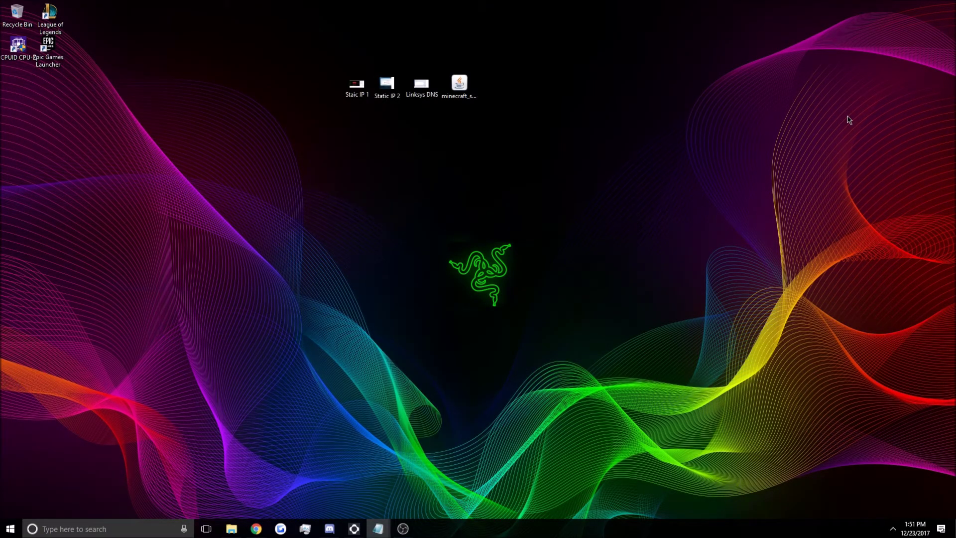
left_click(146, 529)
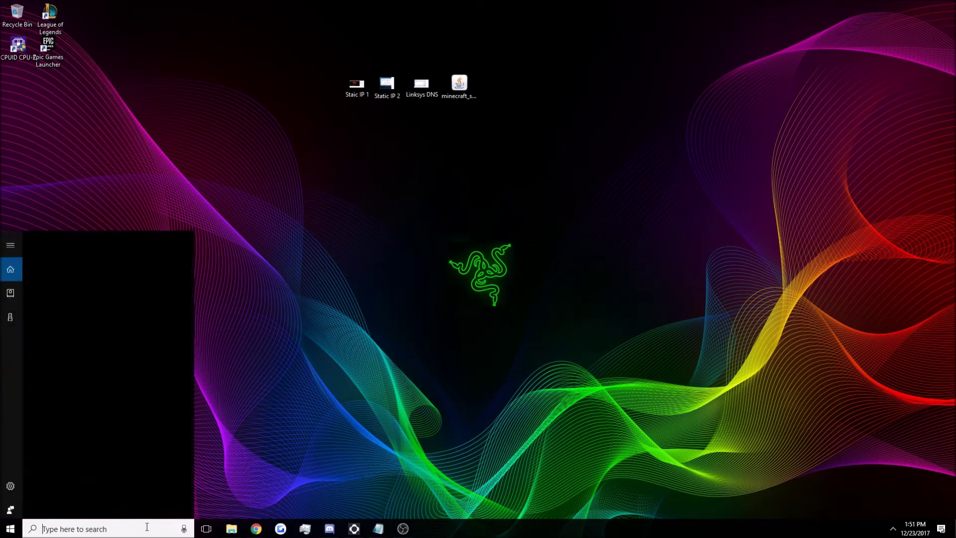
type("cm")
key("Return")
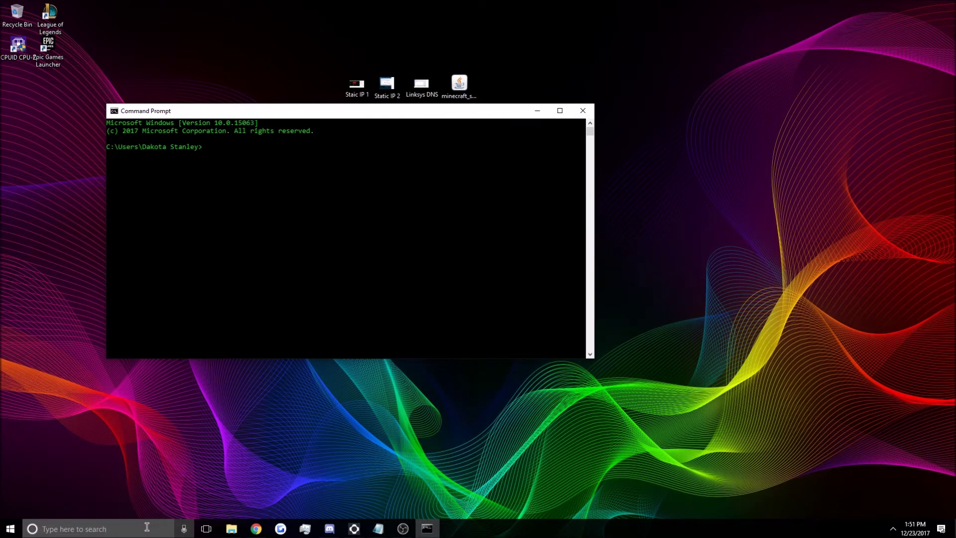
left_click_drag(413, 115, 418, 191)
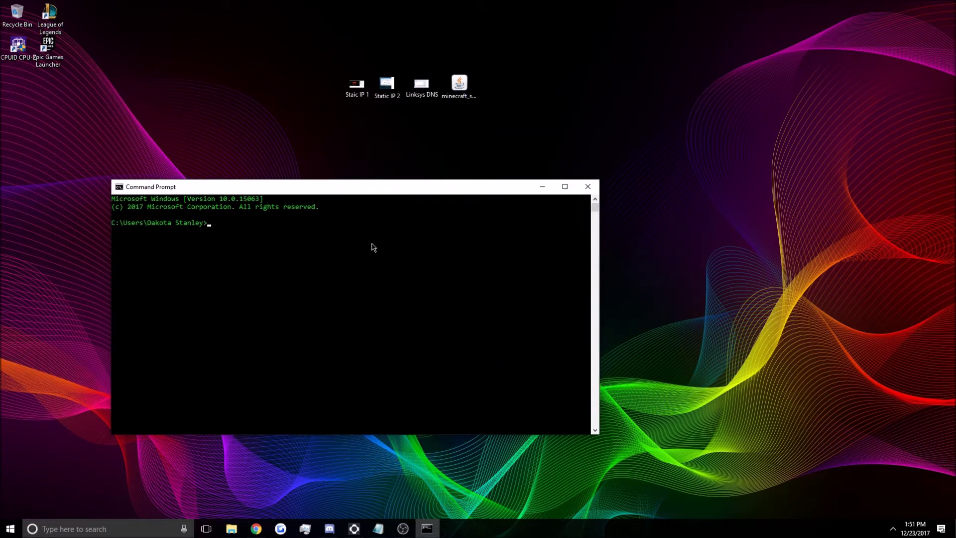
type("ipc")
key("BackSpace")
key("BackSpace")
key("BackSpace")
type("ipconfig /all")
key("alt+F4")
left_click(890, 531)
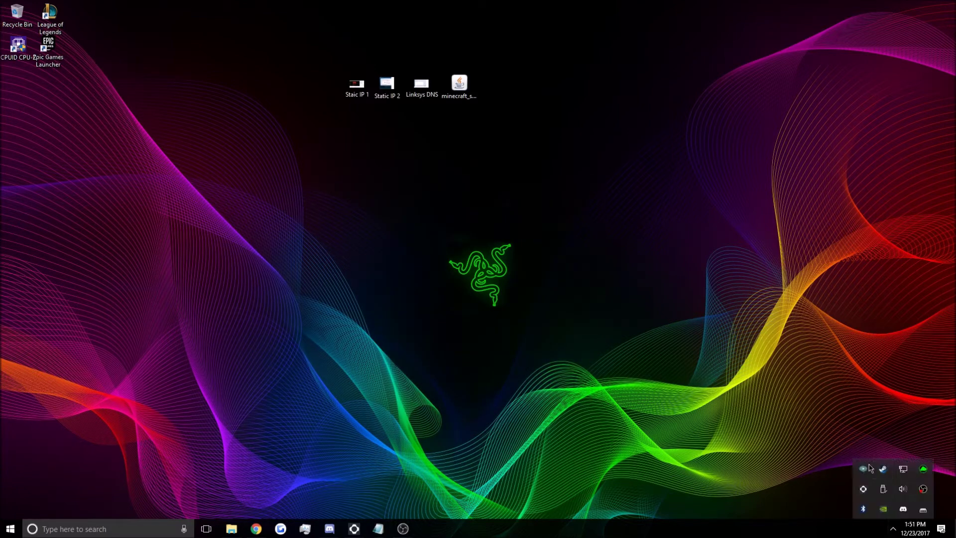
- Open the Ethernet 3 adapter's IPv4 properties from the Network and Sharing Center
right_click(905, 474)
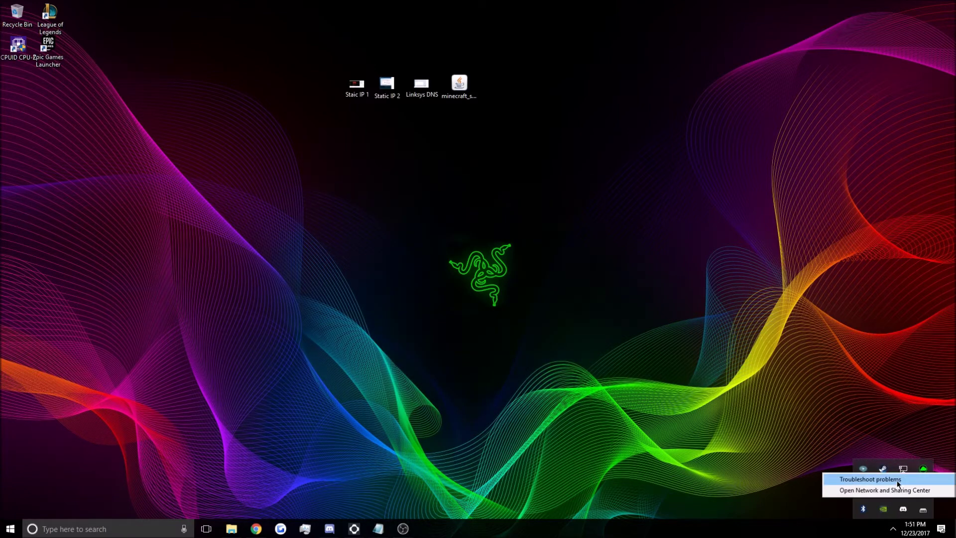
left_click(894, 492)
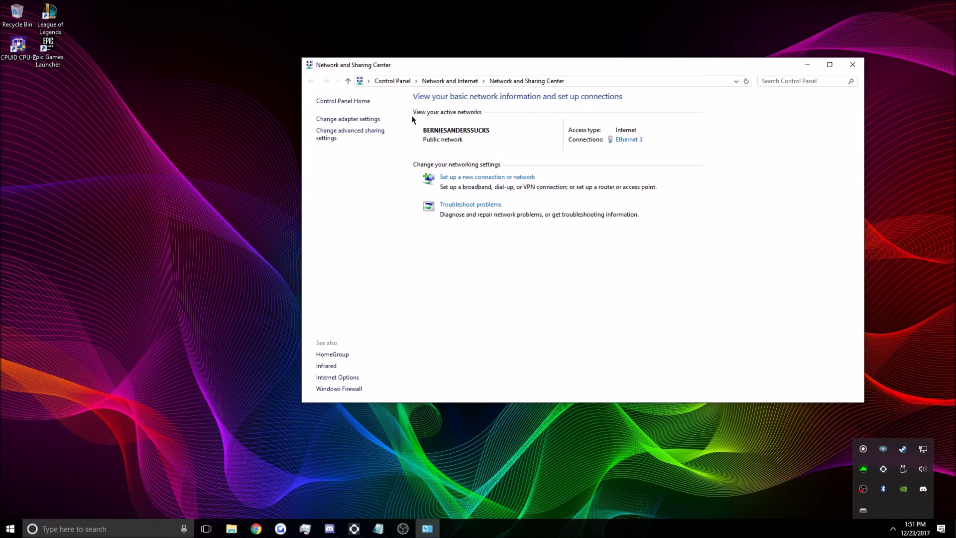
left_click(347, 119)
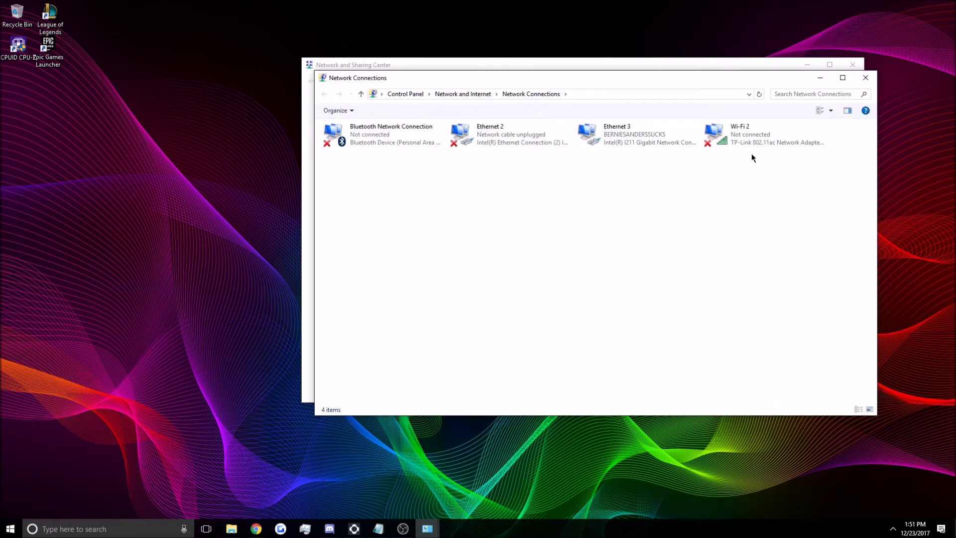
right_click(611, 138)
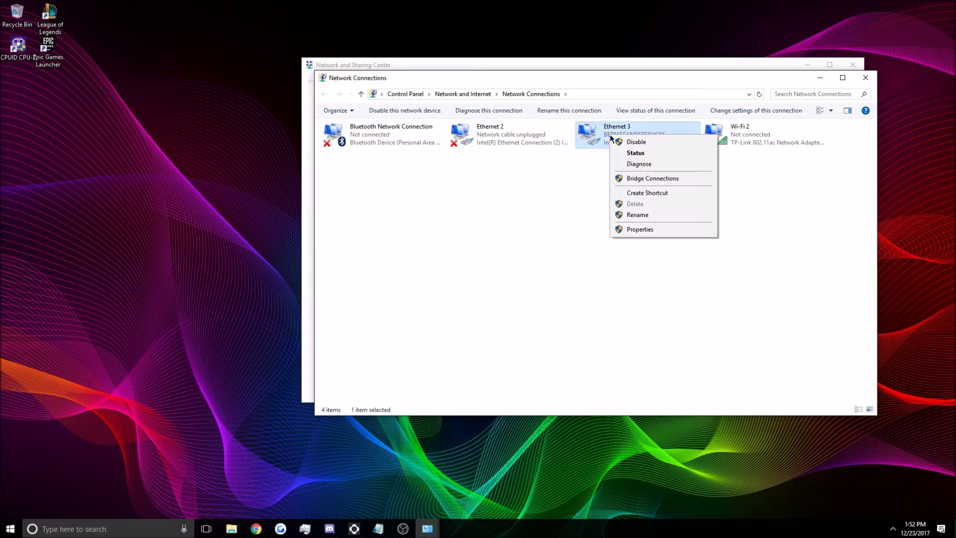
left_click(648, 230)
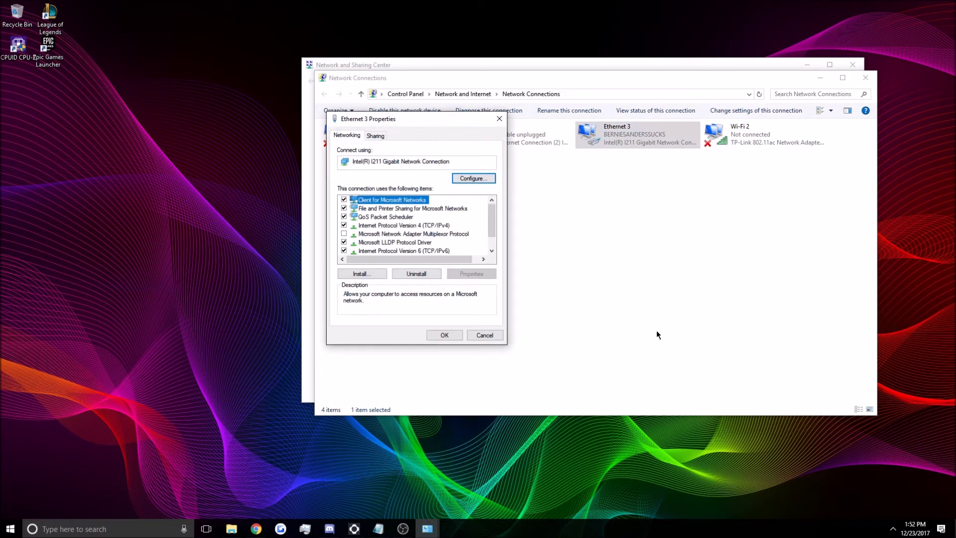
left_click(371, 227)
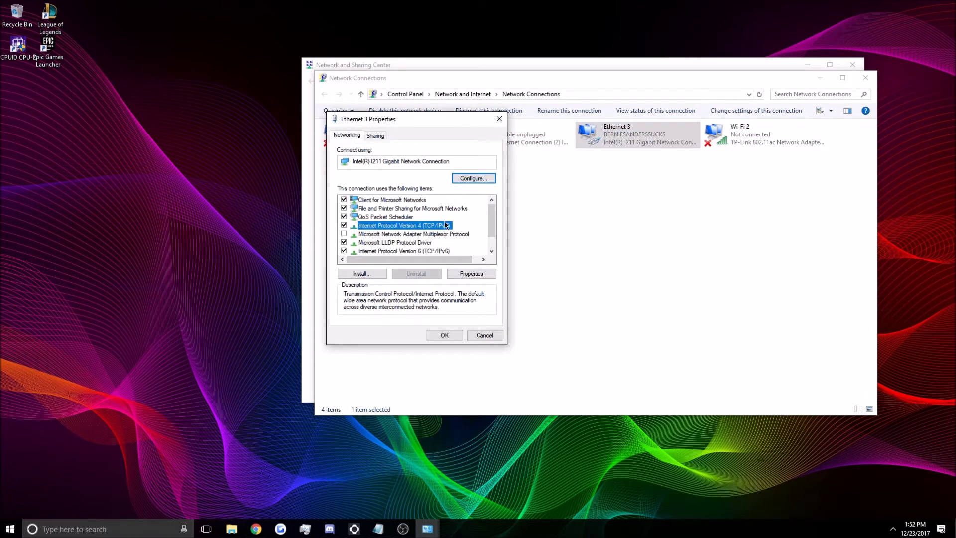
left_click(479, 275)
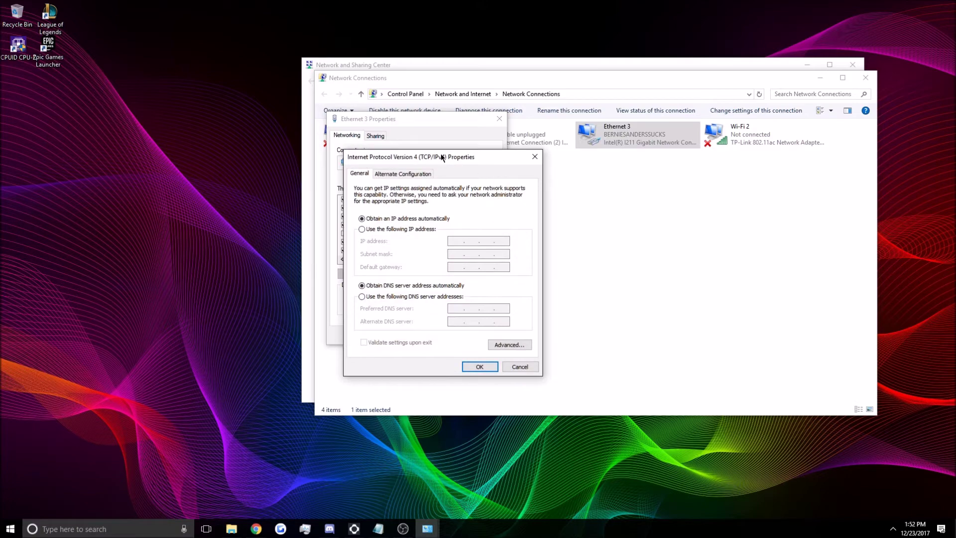
left_click_drag(441, 157, 679, 158)
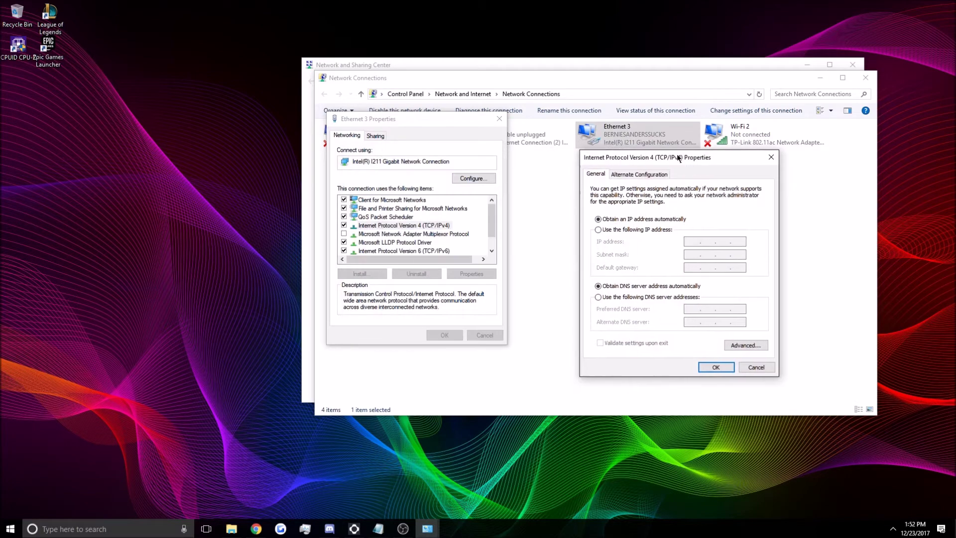
- Keep IPv4 on automatic addressing, close the network windows, and open the Static IP 1 image
left_click(624, 230)
left_click(624, 219)
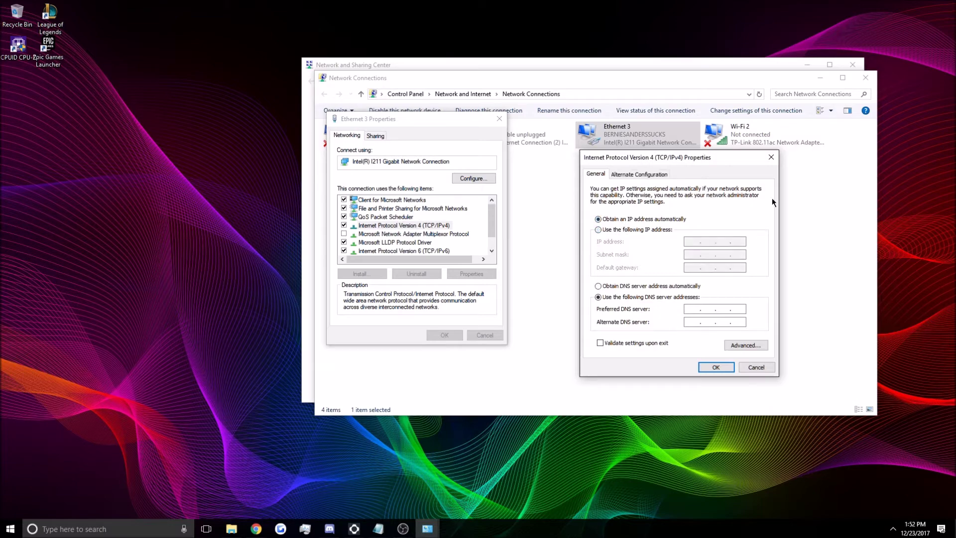
left_click(770, 157)
left_click(500, 119)
left_click(866, 78)
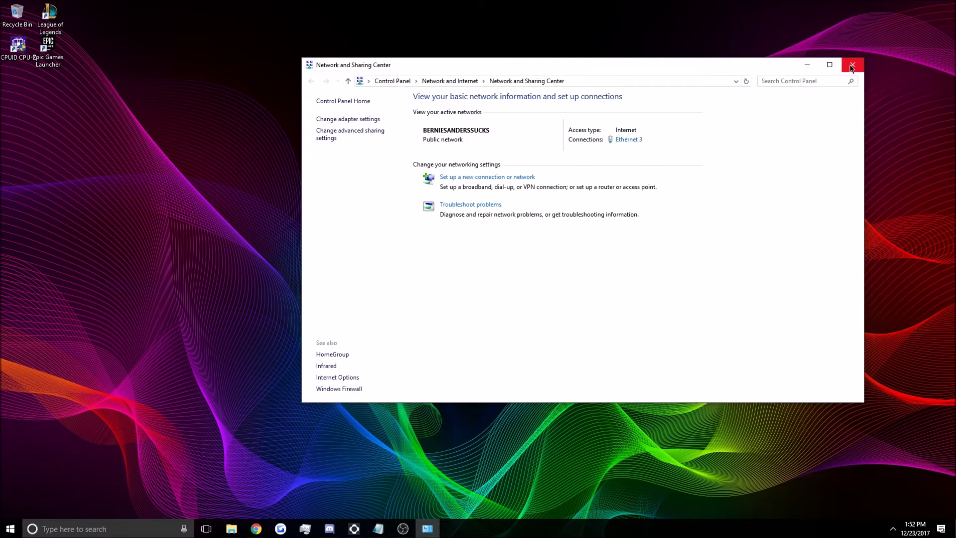
left_click(852, 66)
double_click(354, 89)
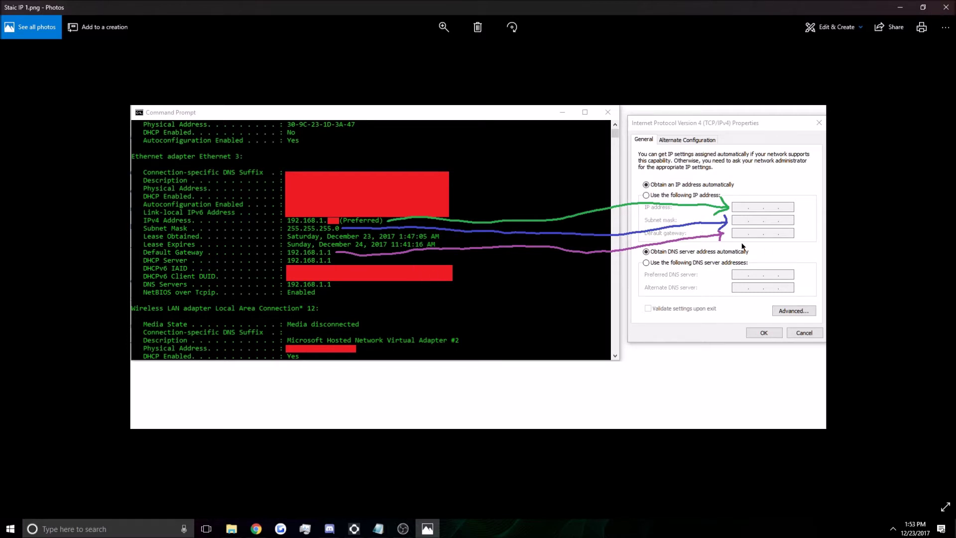
- Close the Static IP 1 guide and open the Static IP 2 reference image
left_click(946, 7)
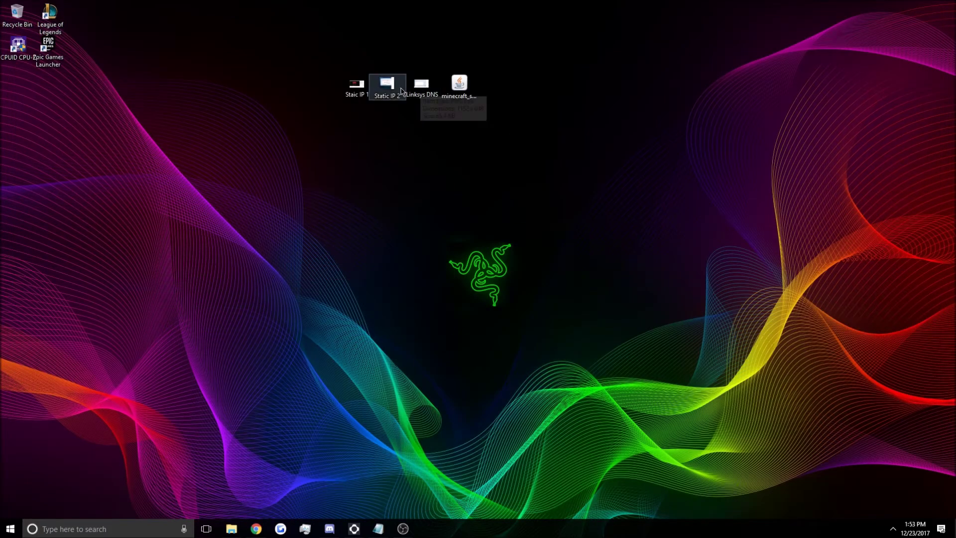
double_click(387, 86)
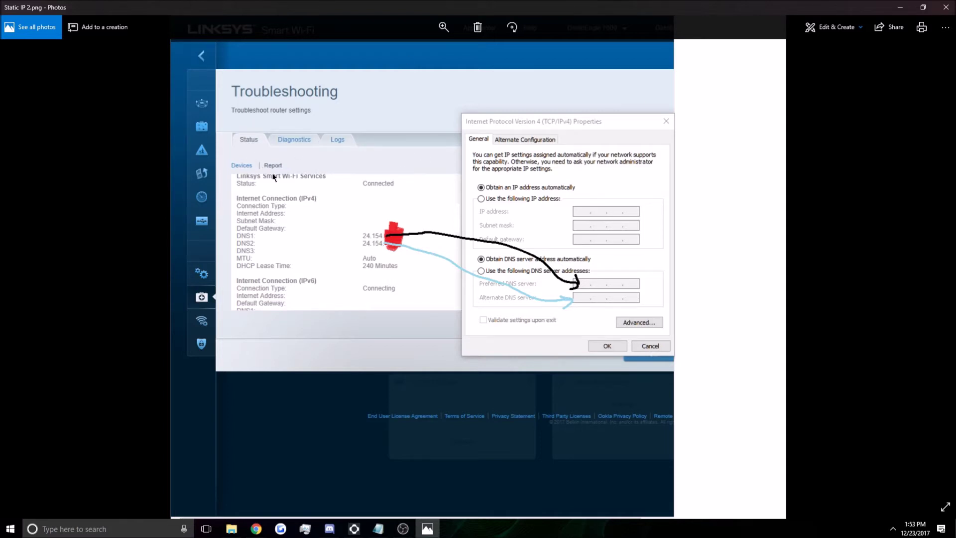
left_click(944, 6)
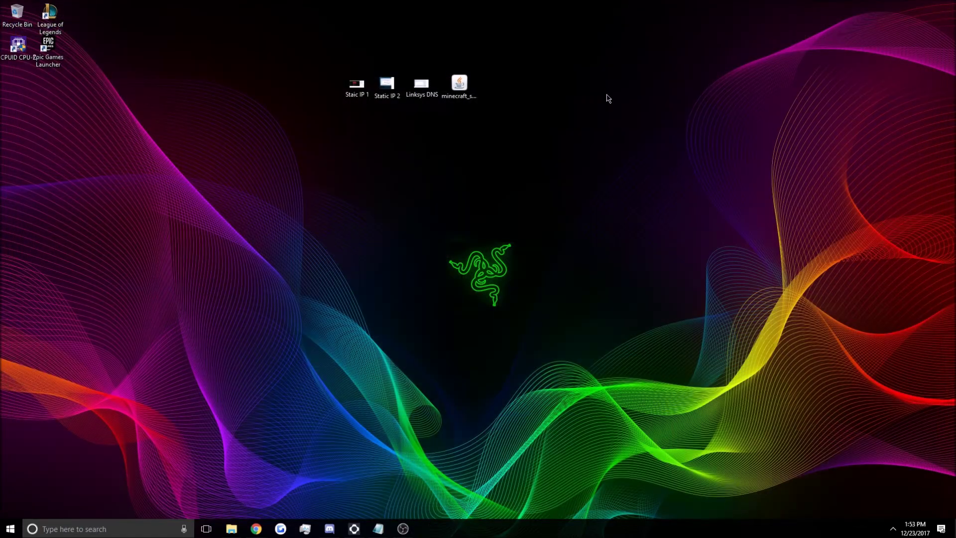
double_click(433, 98)
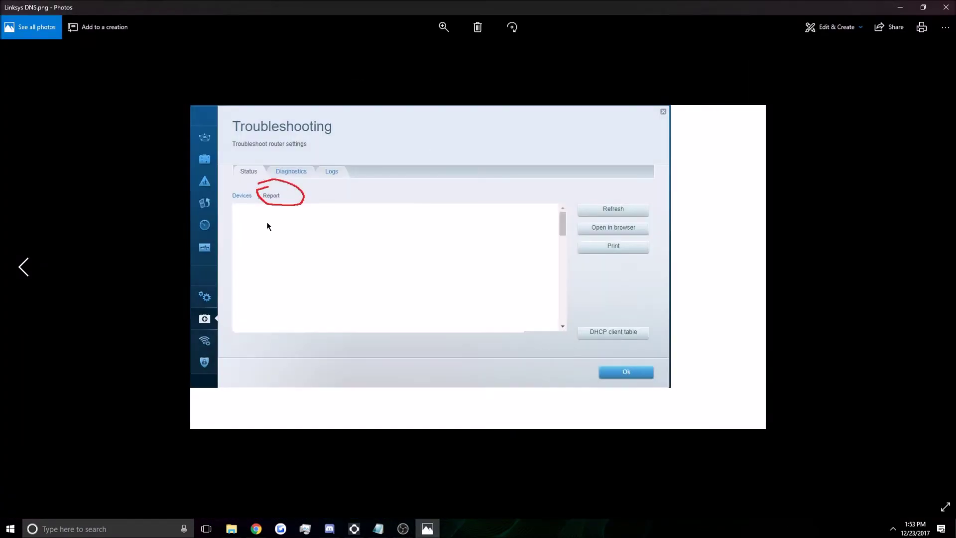
left_click(946, 7)
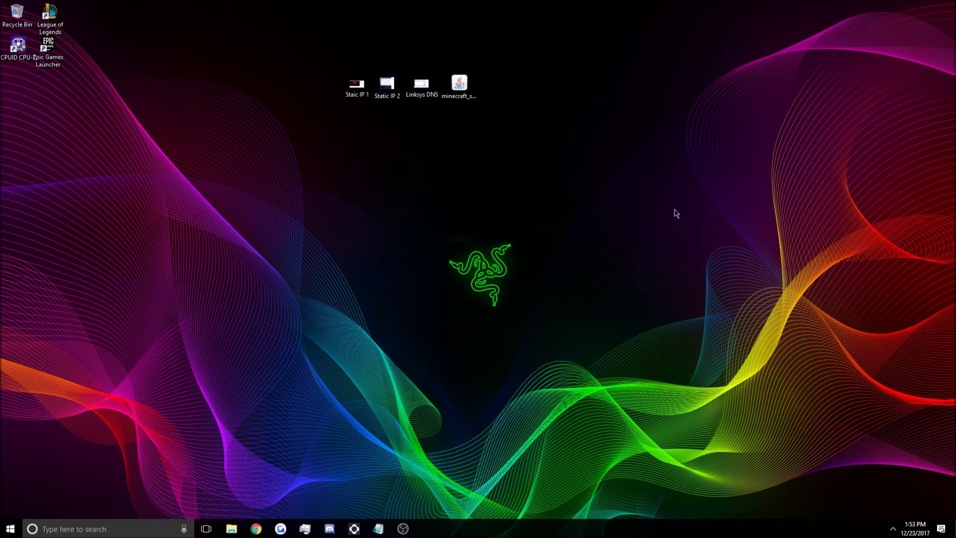
- Open the IPv4 settings of Ethernet 3 through the tray network icon and adapter list
left_click(893, 529)
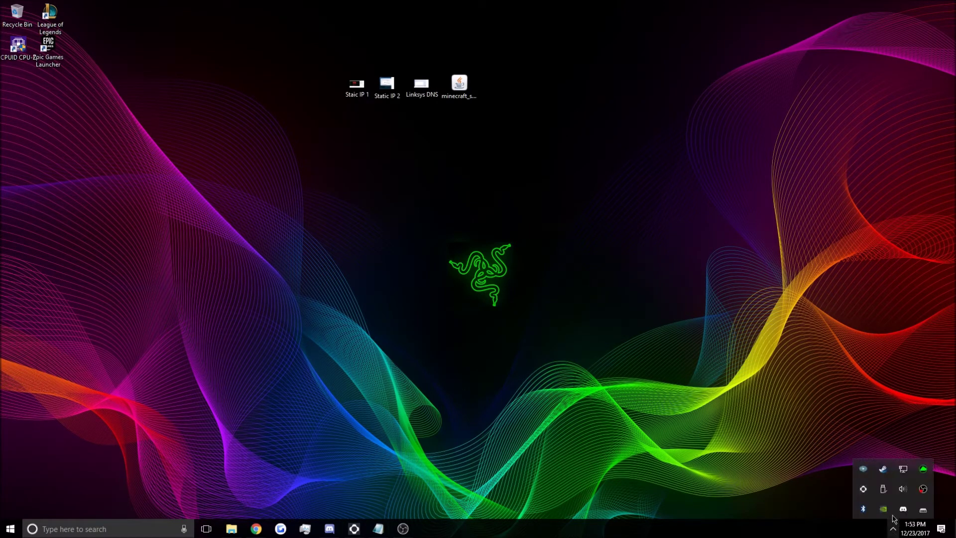
right_click(902, 470)
left_click(876, 484)
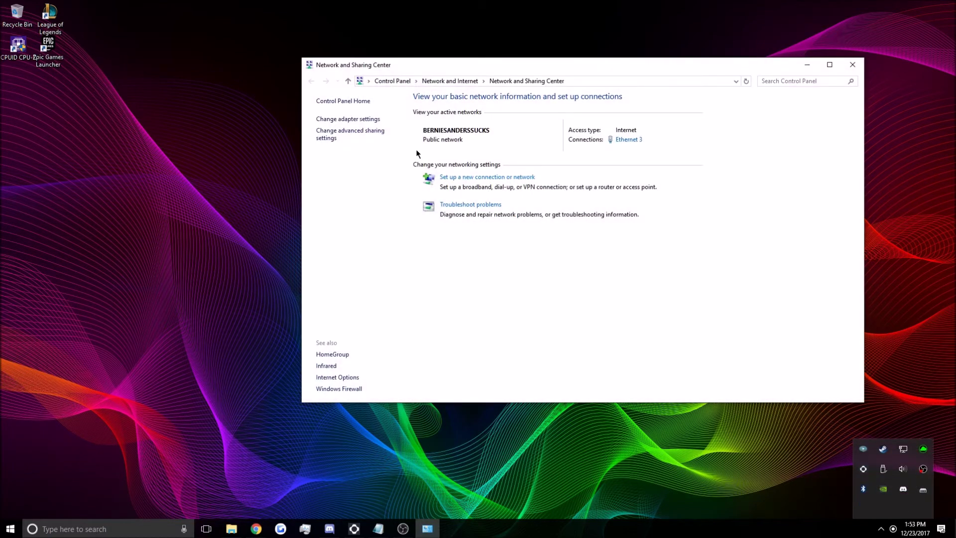
left_click(348, 119)
right_click(661, 139)
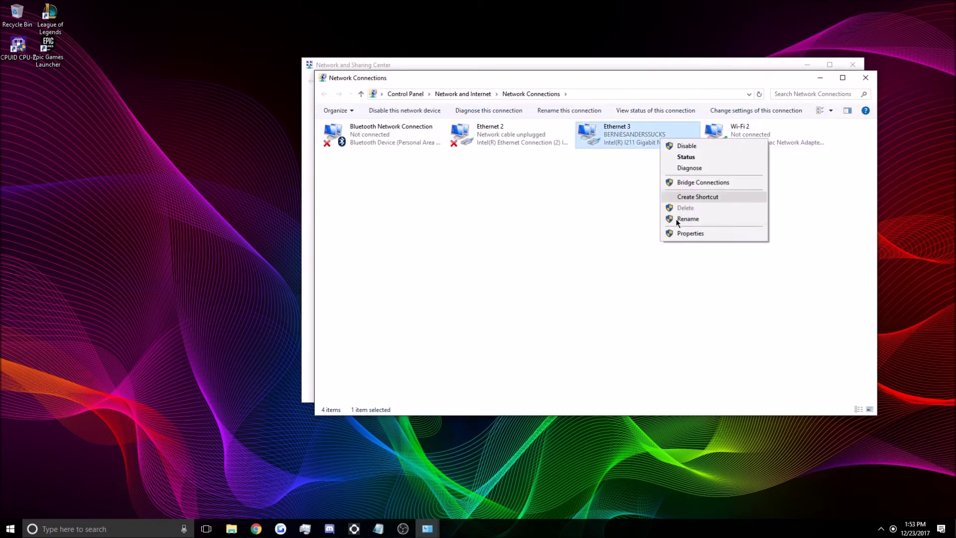
left_click(694, 233)
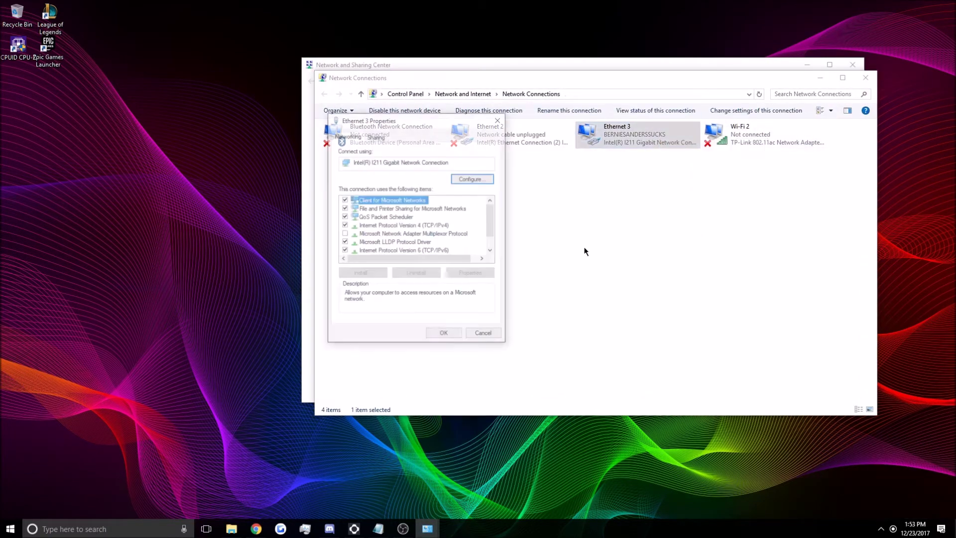
double_click(408, 226)
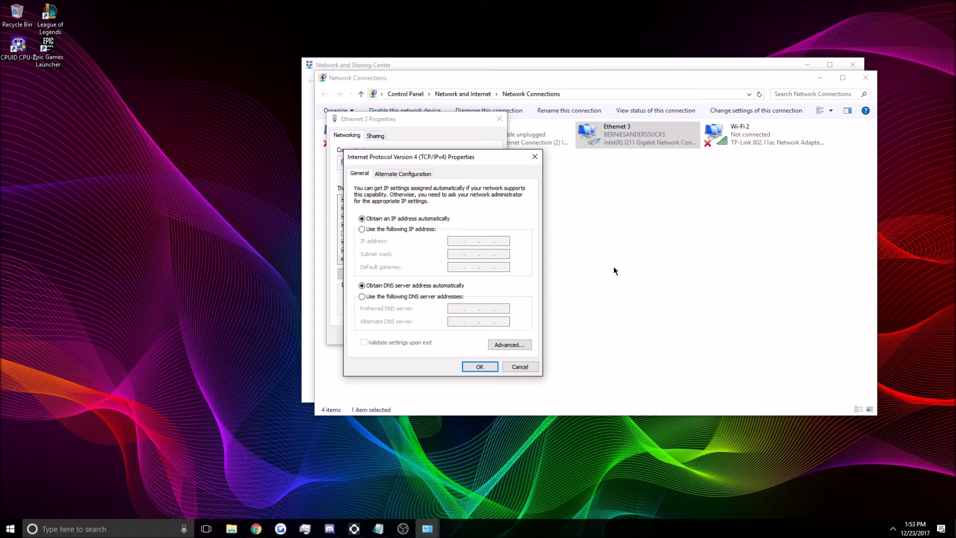
- Close all network windows unchanged and open the Staic IP 1 reference screenshot
left_click(535, 157)
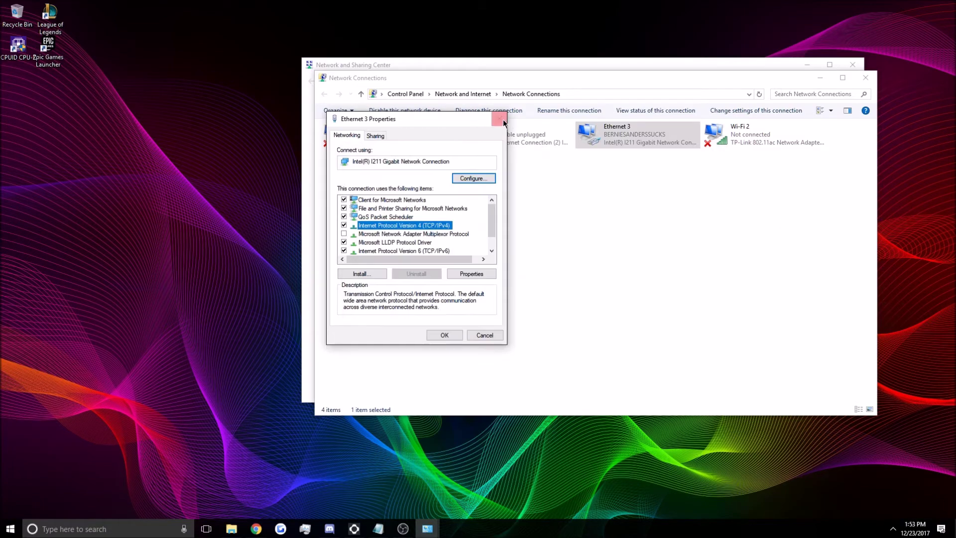
left_click(500, 118)
left_click(865, 78)
left_click(853, 65)
double_click(357, 84)
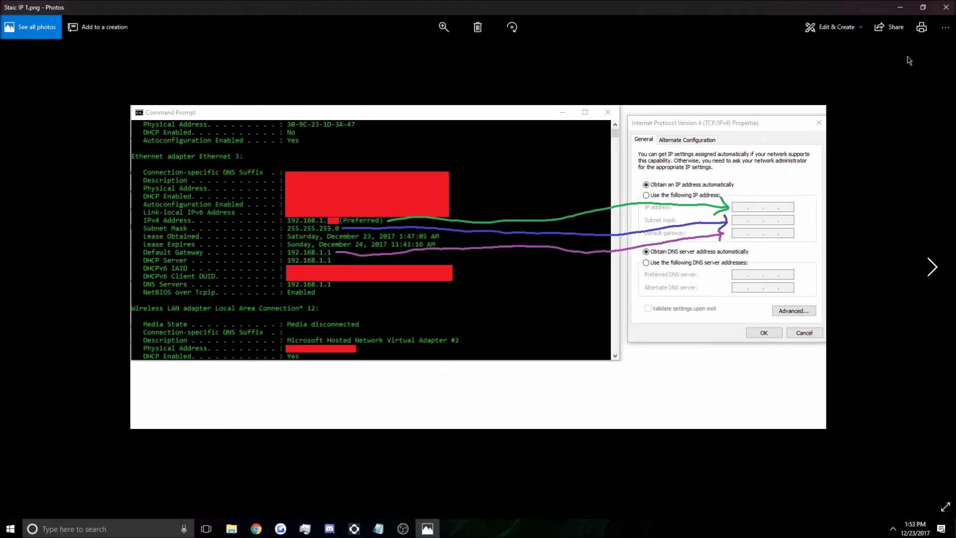
- Close the Staic IP 1 screenshot, select the minecraft_server.1.12.2 file, and switch to Chrome
left_click(945, 7)
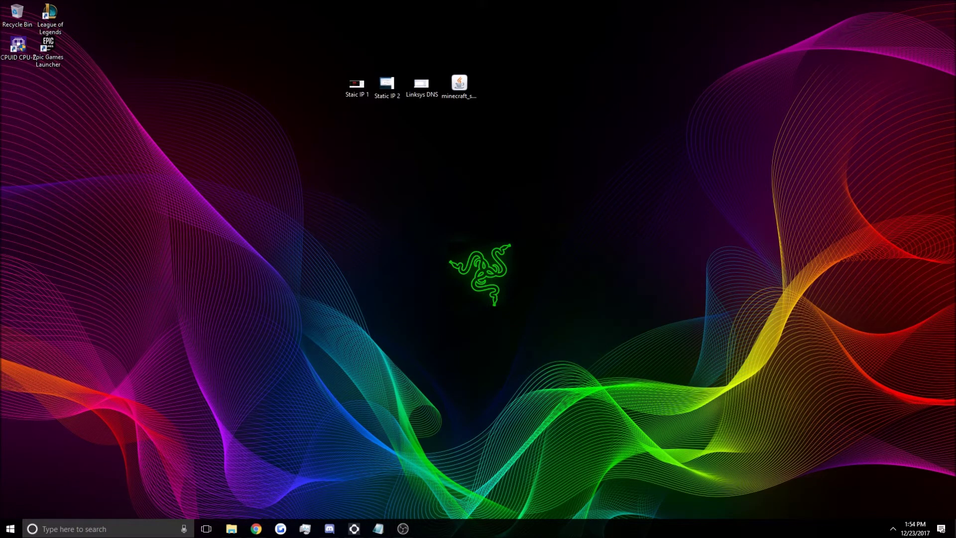
left_click(463, 94)
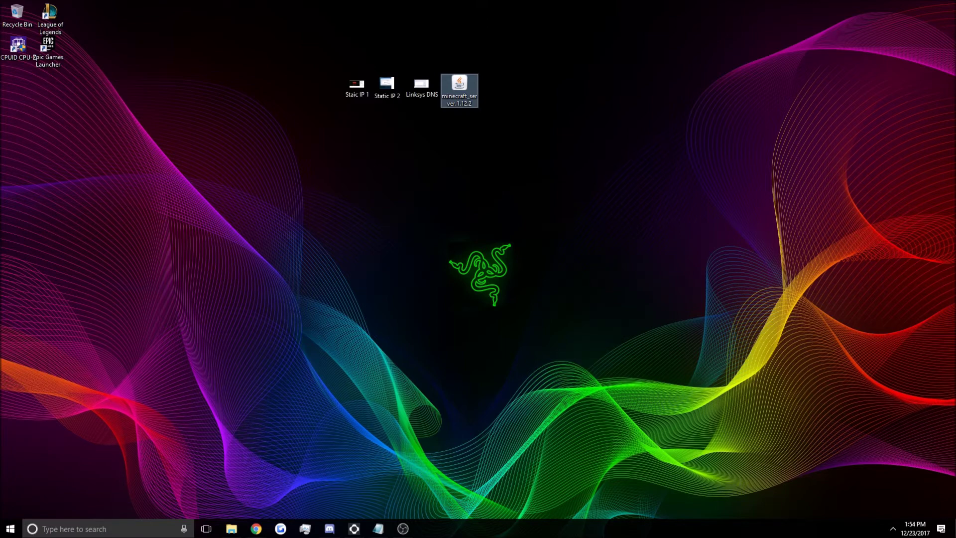
left_click(256, 528)
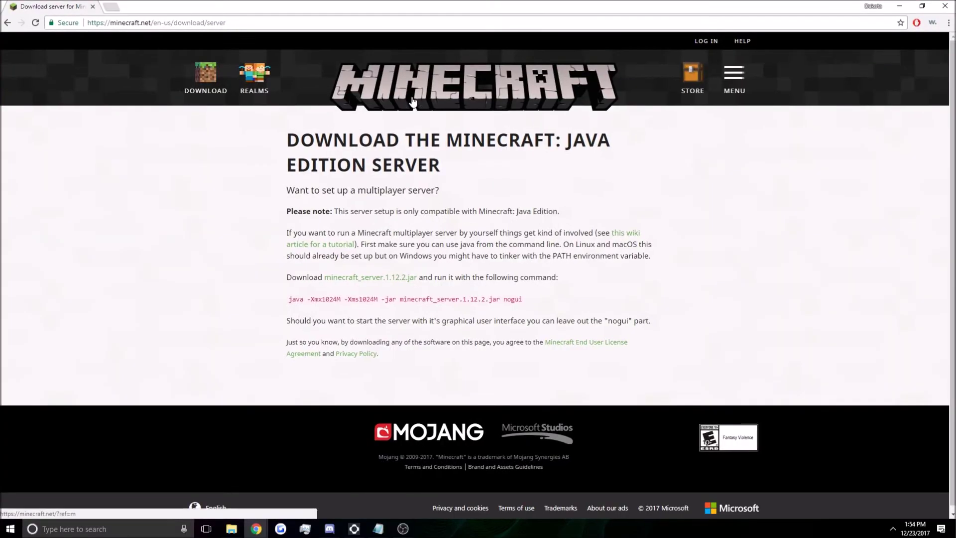
- Download minecraft_server.1.12.2.jar from minecraft.net, close Chrome, and move the jar to the desktop centre
left_click(359, 283)
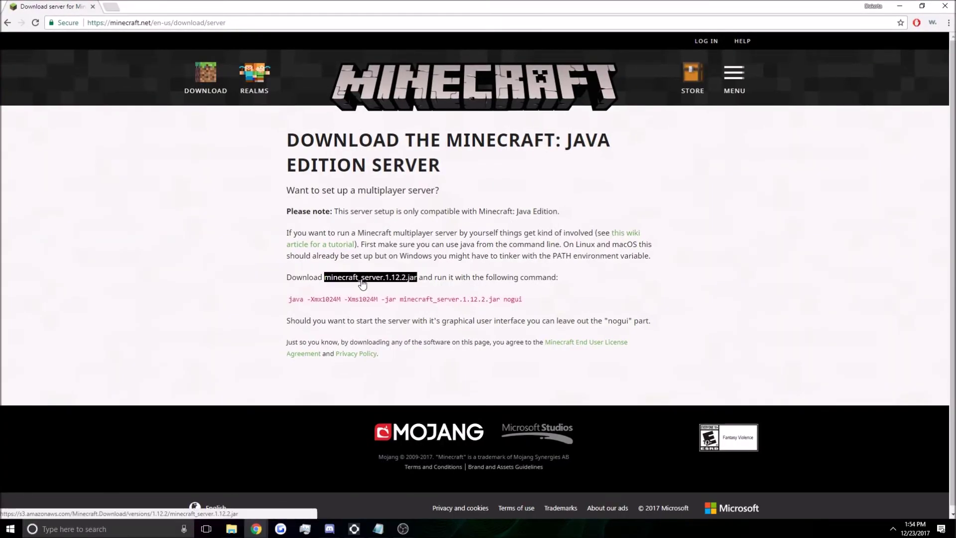
left_click(368, 277)
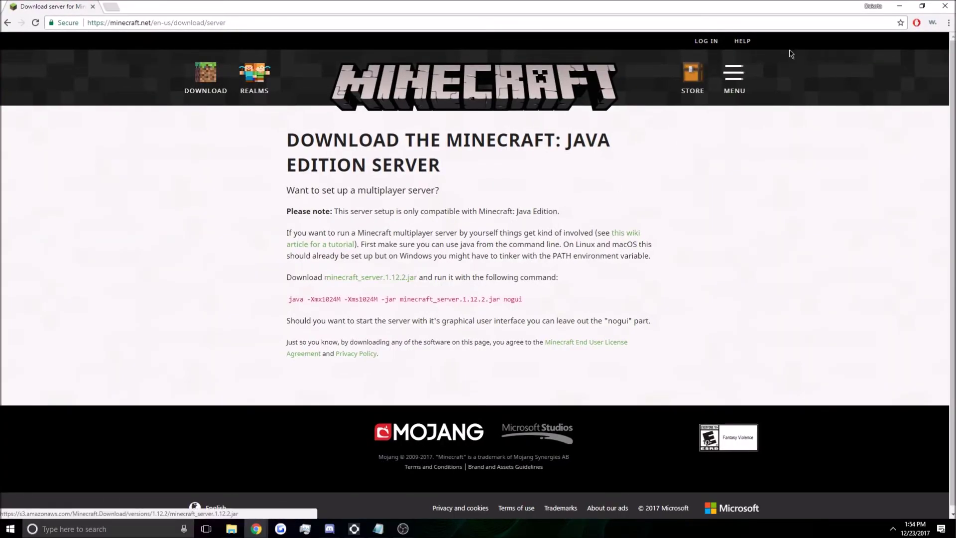
left_click(941, 4)
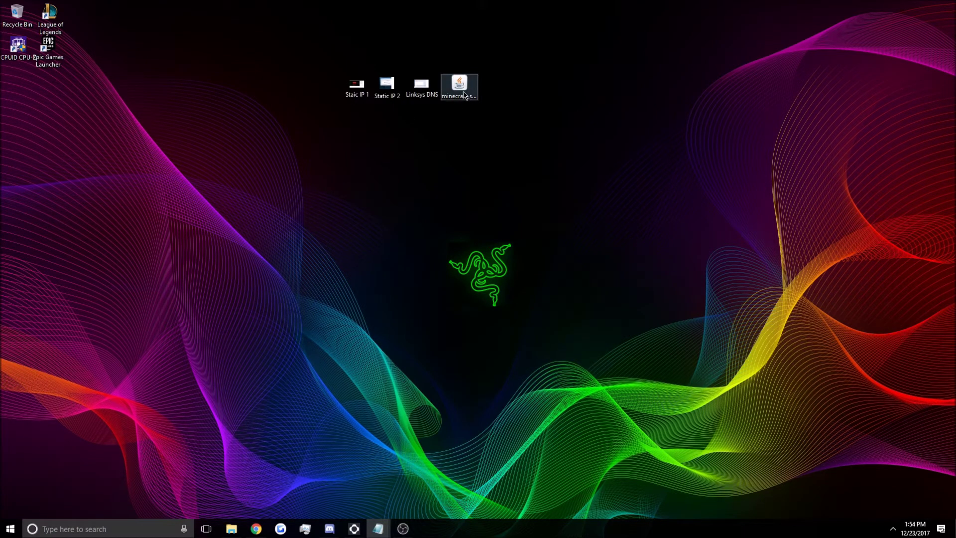
left_click_drag(463, 89, 478, 182)
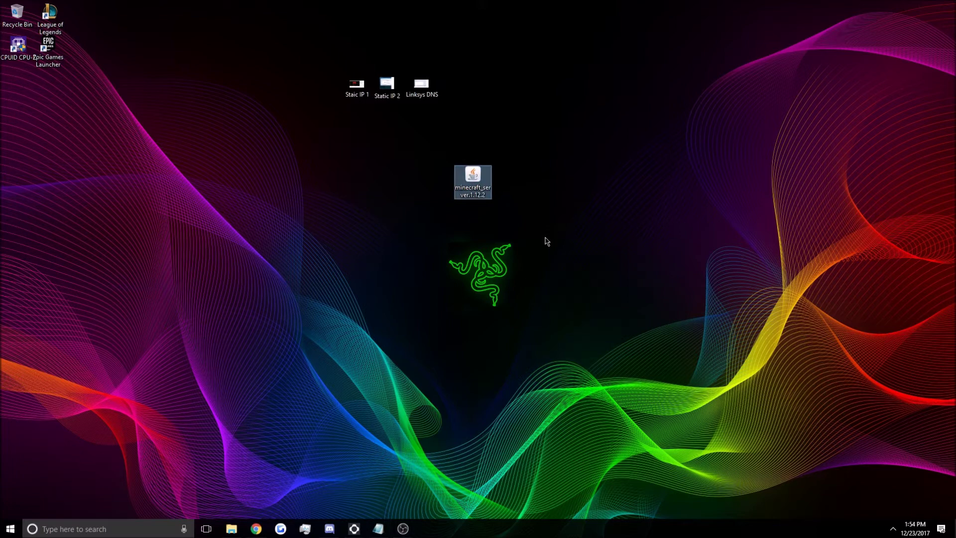
- Run the server jar to generate logs, server.properties and eula, then open eula.txt
double_click(477, 178)
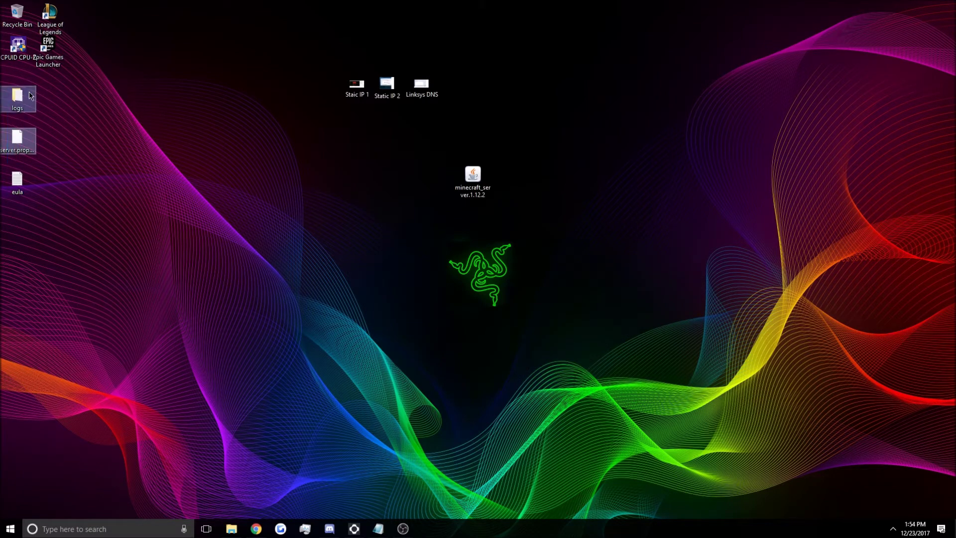
left_click_drag(28, 220, 548, 165)
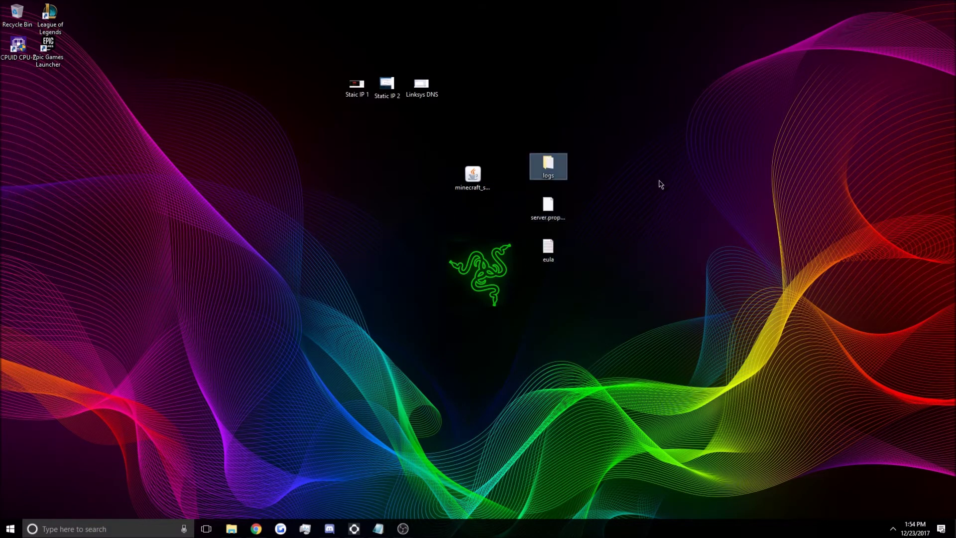
double_click(553, 260)
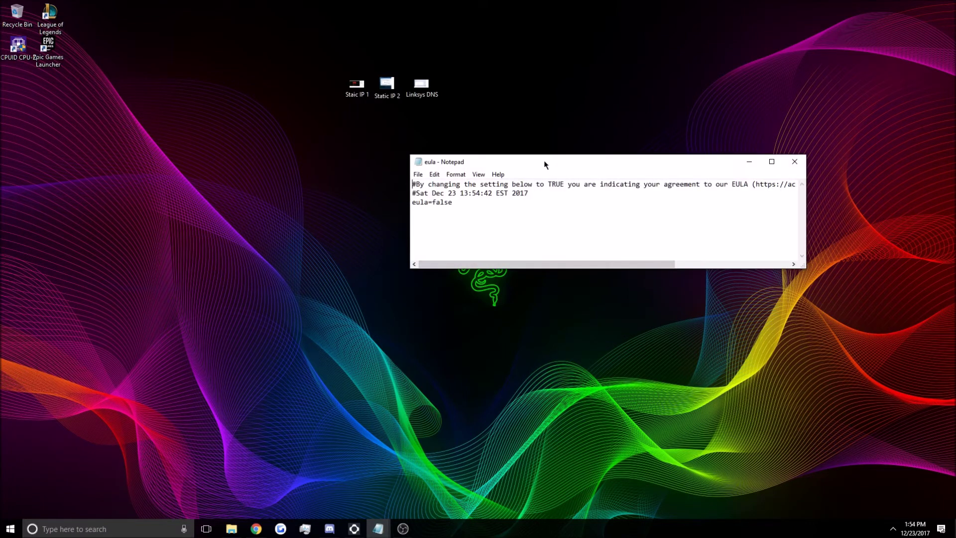
left_click_drag(544, 163, 183, 124)
- Change eula=false to eula=true, save the file, and close Notepad
left_click(146, 175)
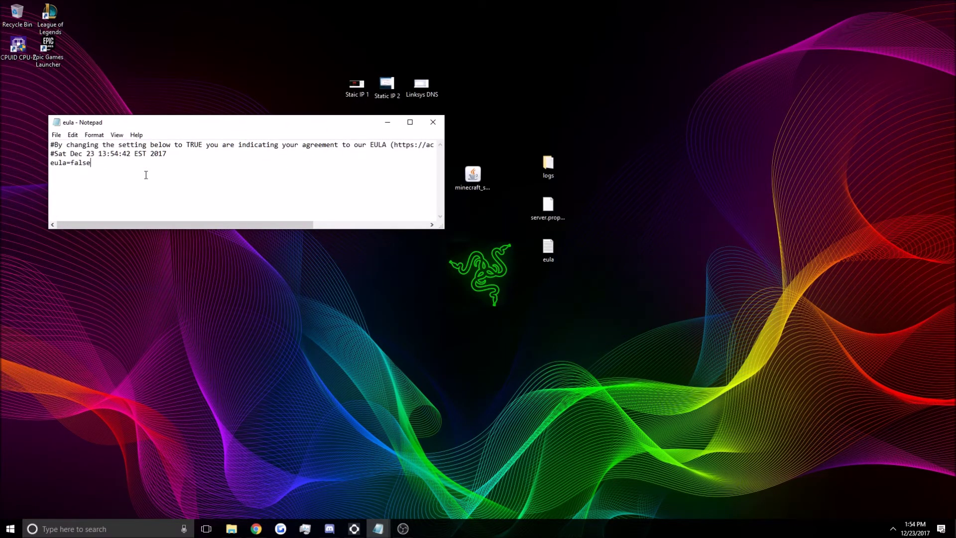
key("BackSpace")
key("BackSpace")
key("BackSpace")
key("BackSpace")
type("tru")
left_click(56, 134)
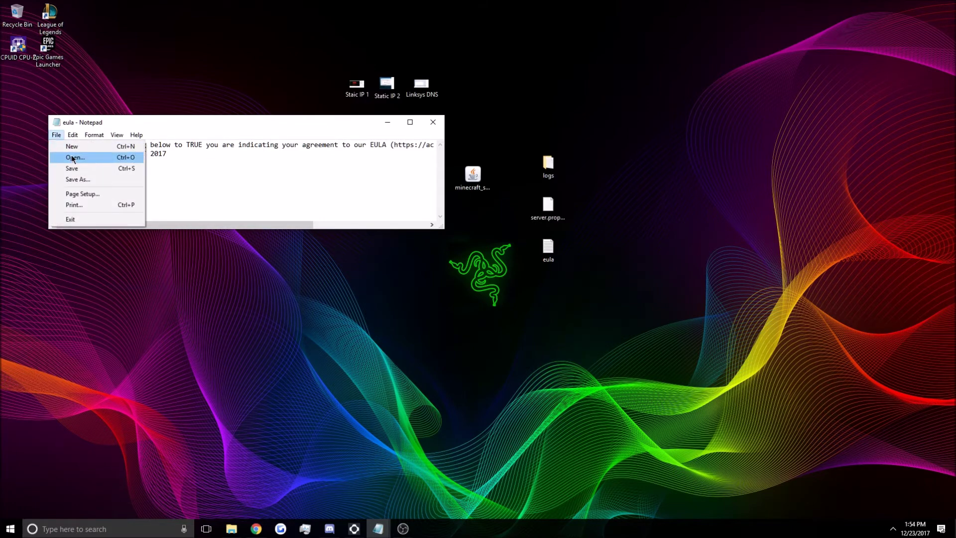
left_click(72, 168)
left_click(433, 122)
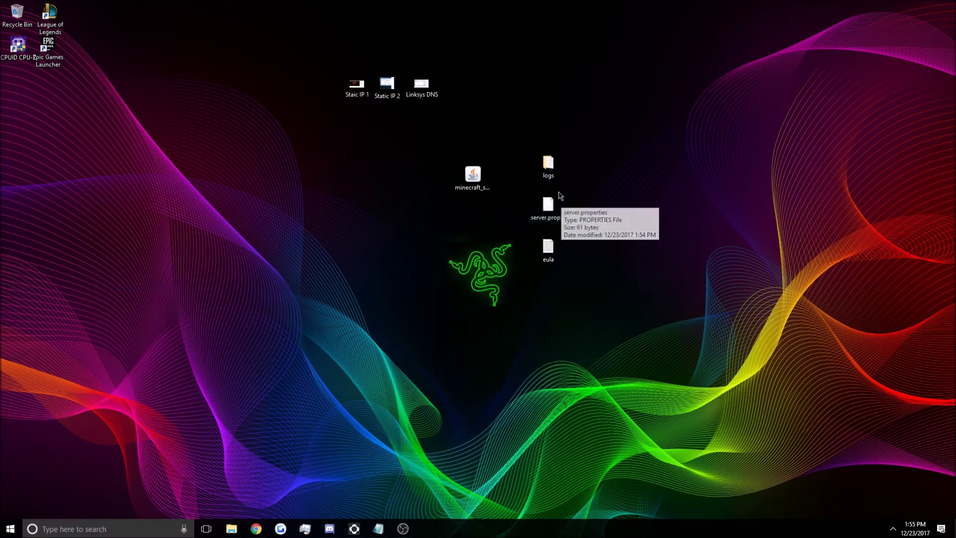
- Set Notepad as the app for .properties files and open server.properties with it
double_click(548, 206)
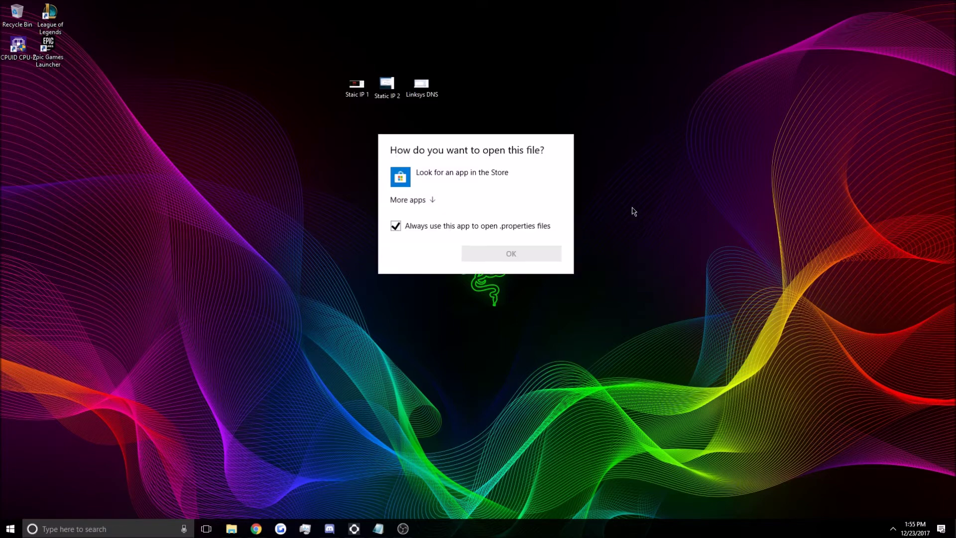
left_click(408, 200)
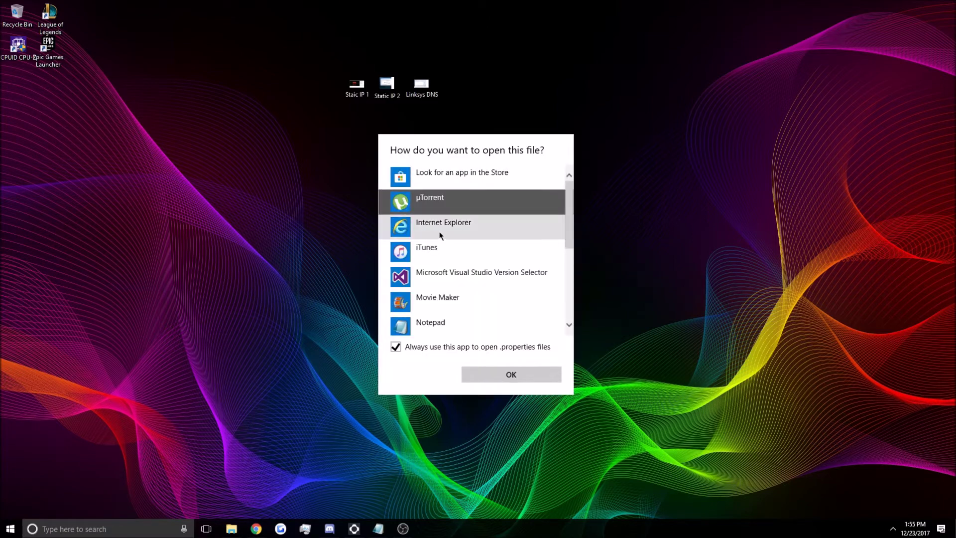
scroll(484, 239, "down", 1)
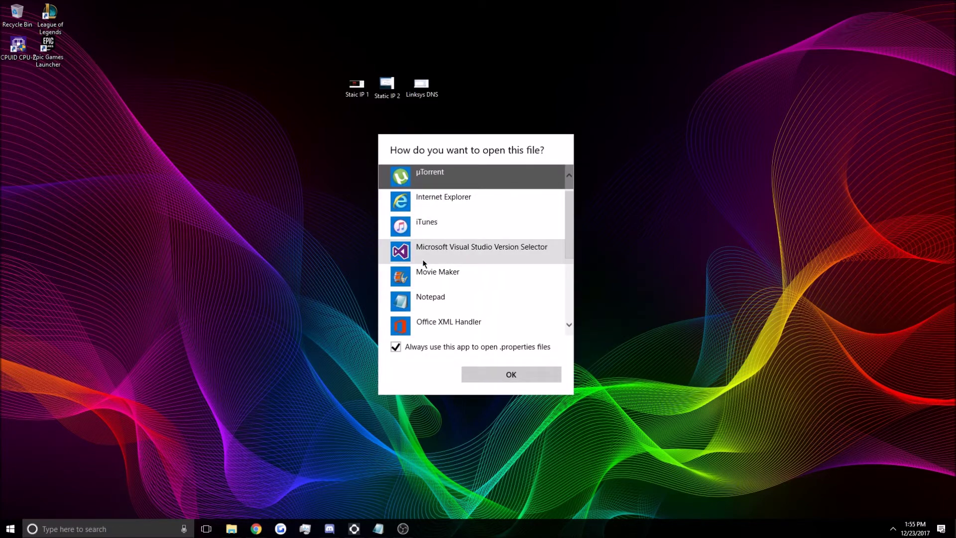
left_click(461, 300)
left_click(501, 374)
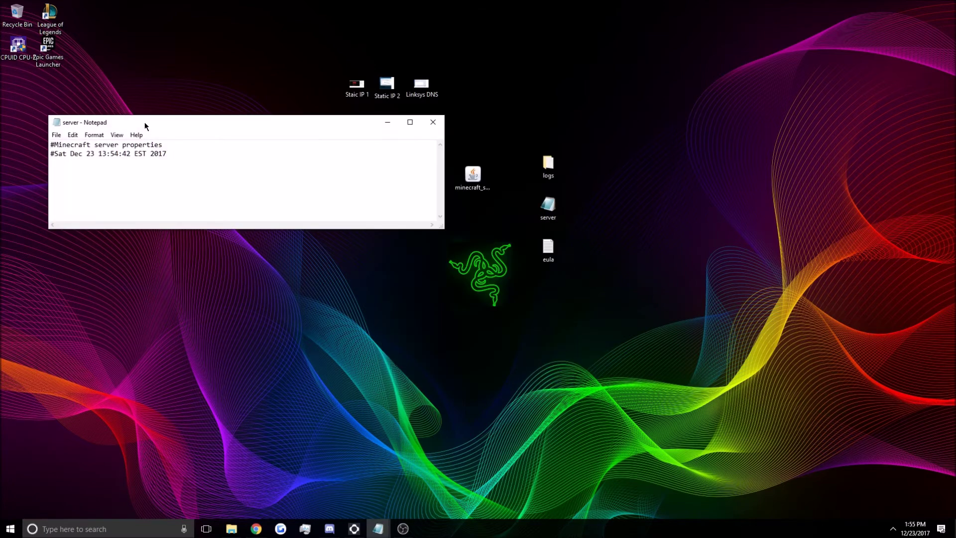
left_click_drag(145, 122, 124, 115)
left_click(409, 113)
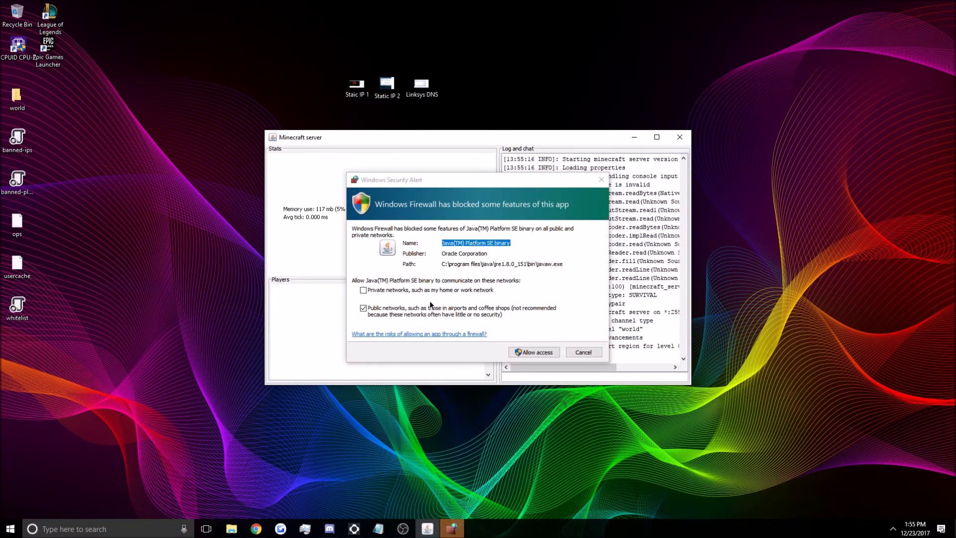
- Allow Java through the firewall and close the server after it generates its files
left_click(534, 352)
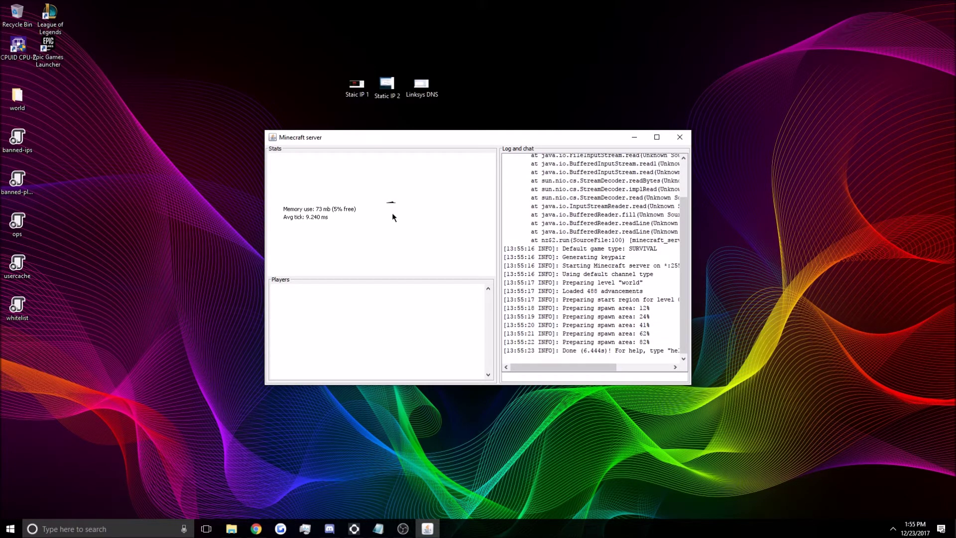
left_click_drag(518, 145, 291, 157)
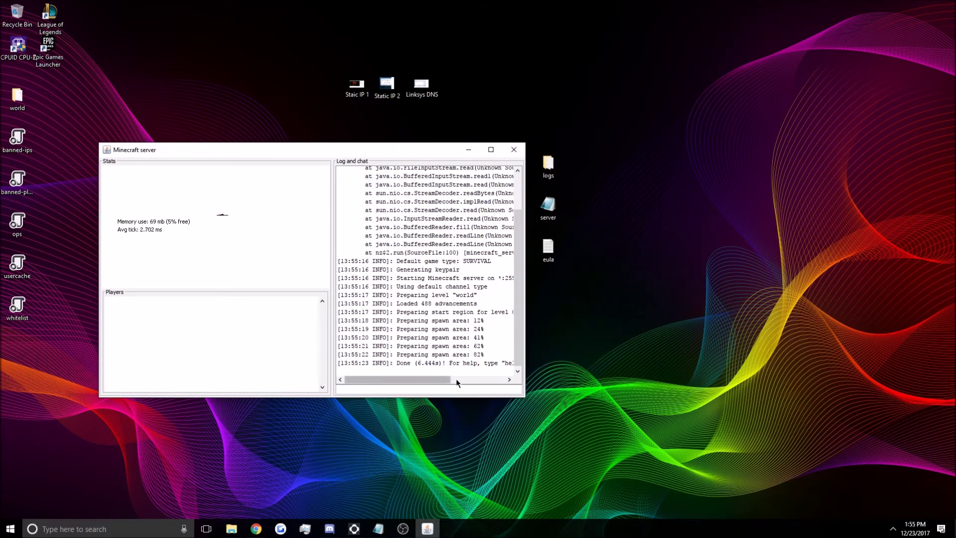
left_click(510, 151)
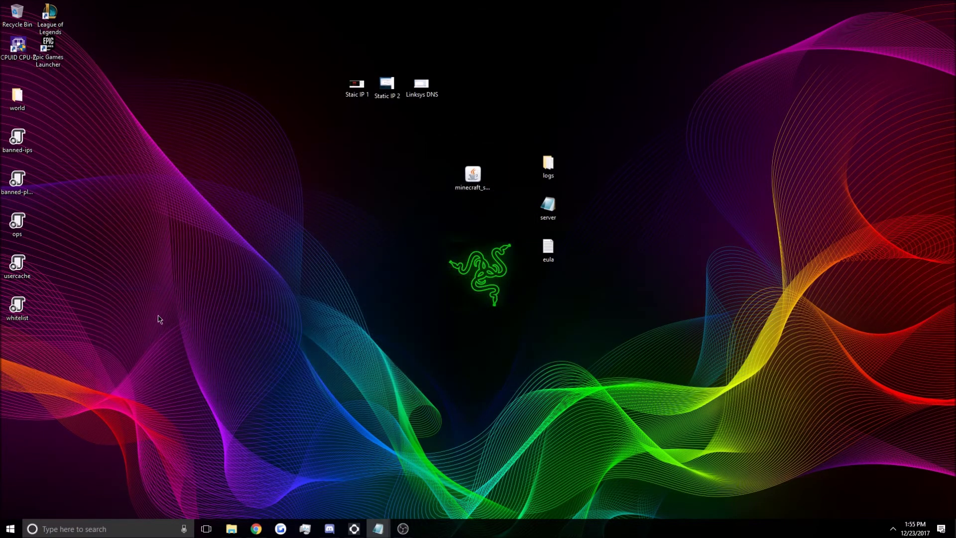
- Move the six generated files beside the jar and open server.properties in Notepad, maximized then restored
left_click_drag(44, 357, 385, 165)
double_click(548, 205)
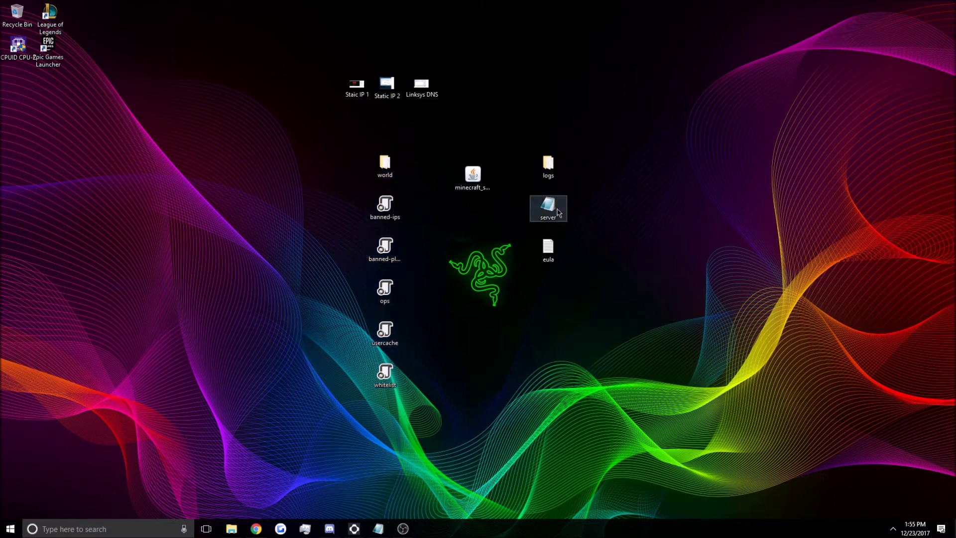
left_click(389, 114)
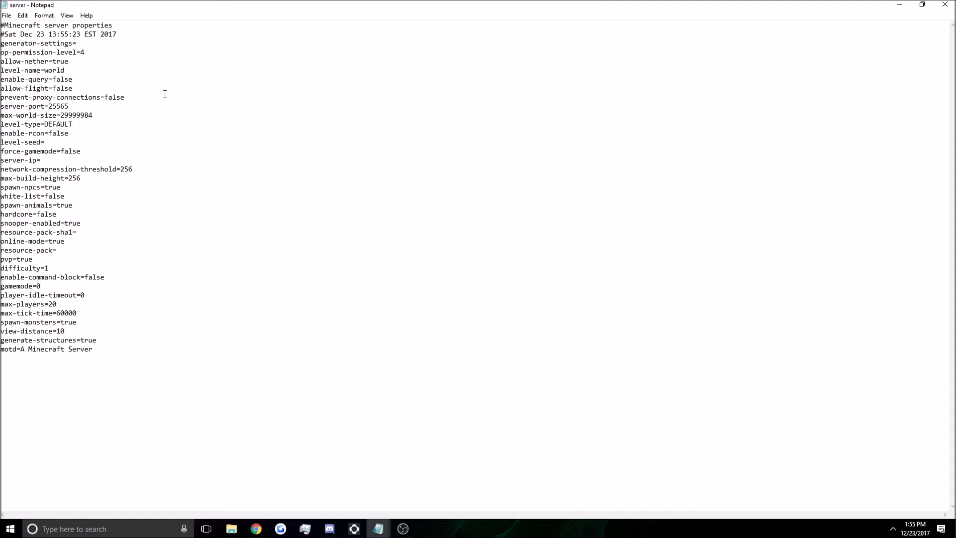
left_click_drag(396, 10, 340, 237)
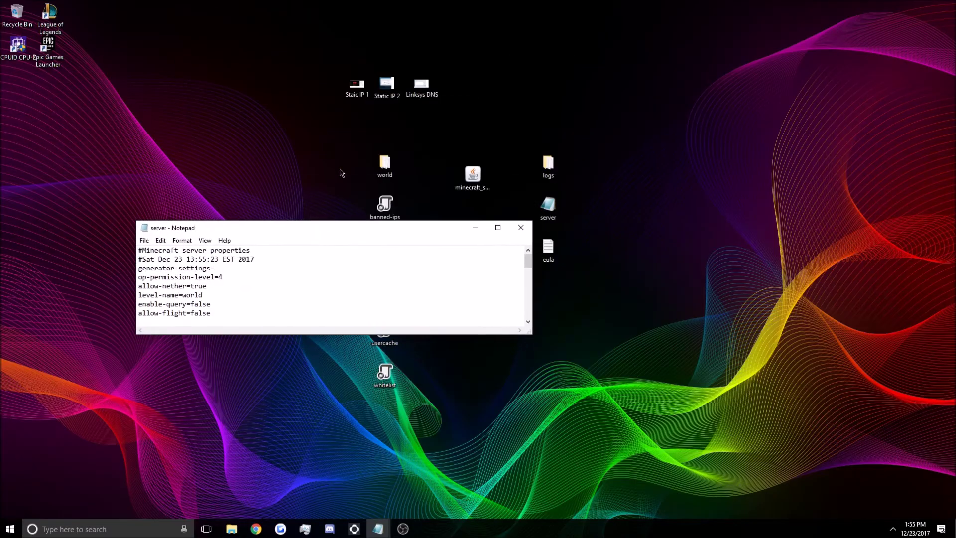
- Snap the Staic IP 1 screenshot to the right half and server.properties to the left
double_click(359, 95)
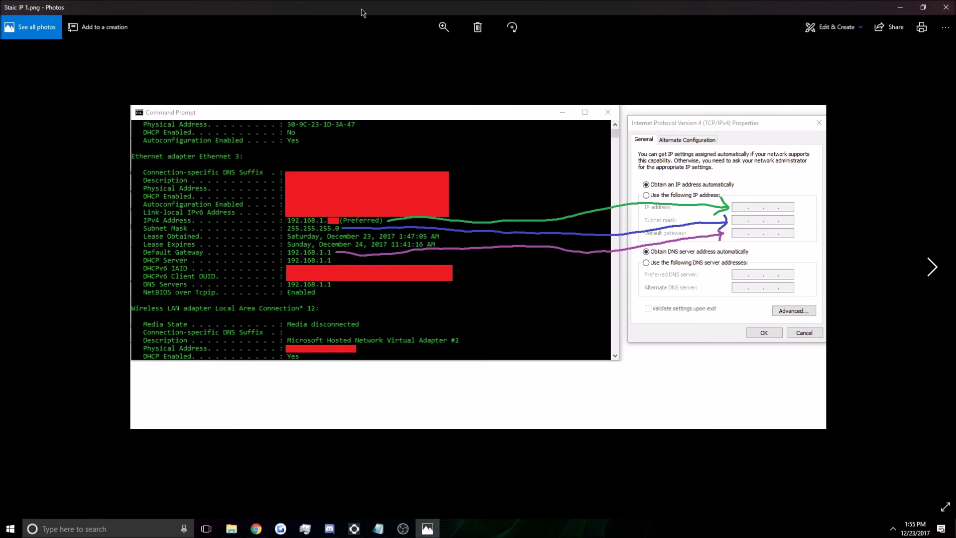
left_click_drag(418, 13, 954, 164)
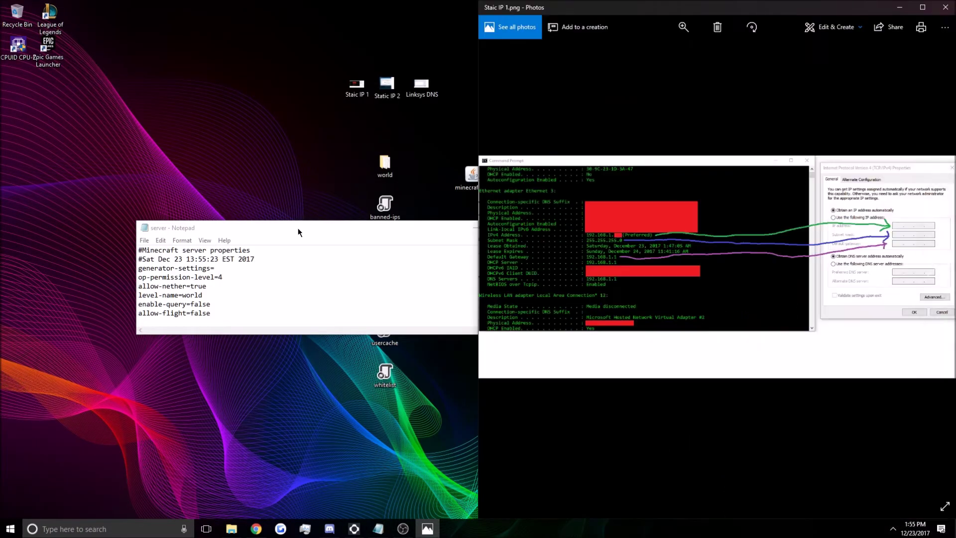
left_click_drag(299, 230, 221, 246)
key("super+Left")
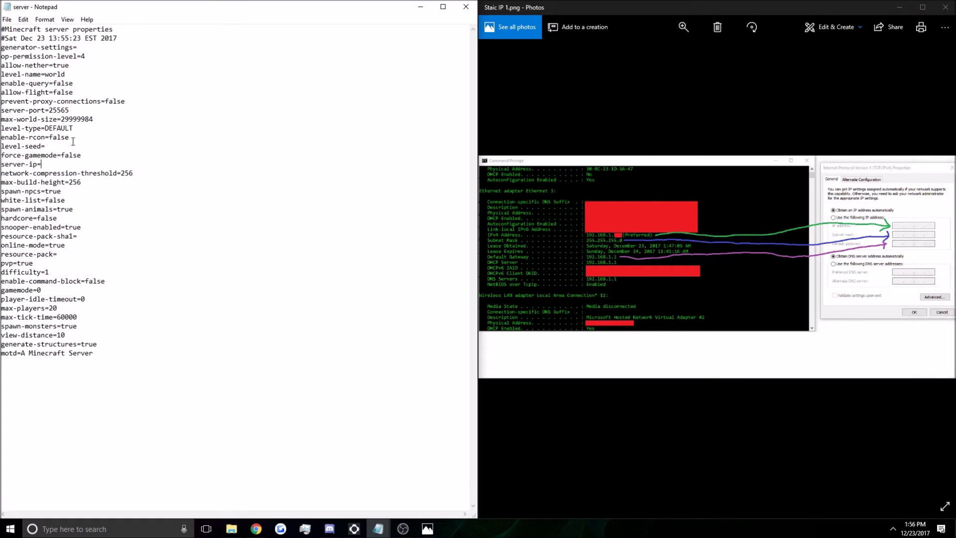
- Review the server-port 25565, motd 'Minecraft Server' and server-ip lines in server.properties
double_click(50, 111)
left_click(78, 110)
left_click_drag(95, 353, 28, 352)
left_click(29, 352)
left_click(56, 165)
- Close Notepad without changes, then close the static IP screenshot in Photos
left_click(466, 6)
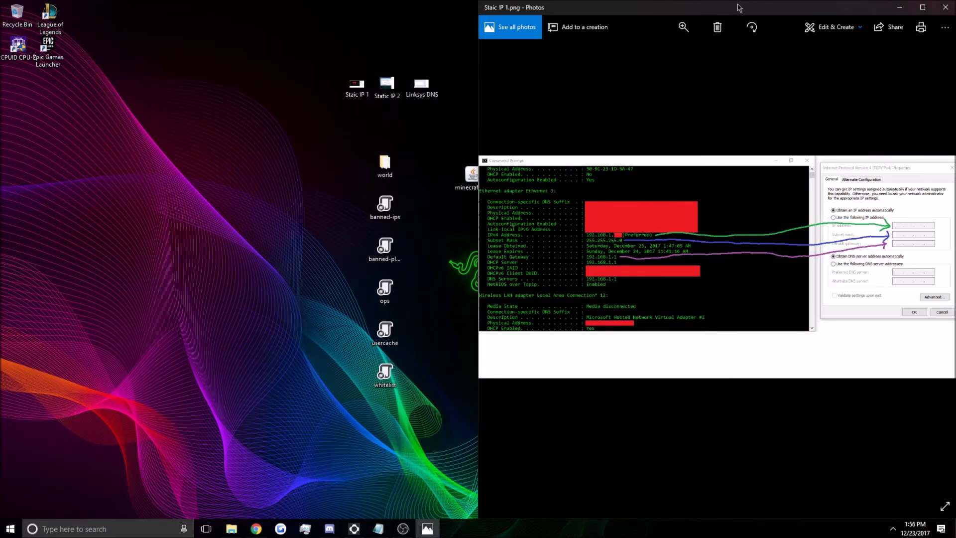
left_click_drag(738, 7, 576, 36)
left_click(777, 49)
- Create a new folder on the desktop named New folder
right_click(558, 71)
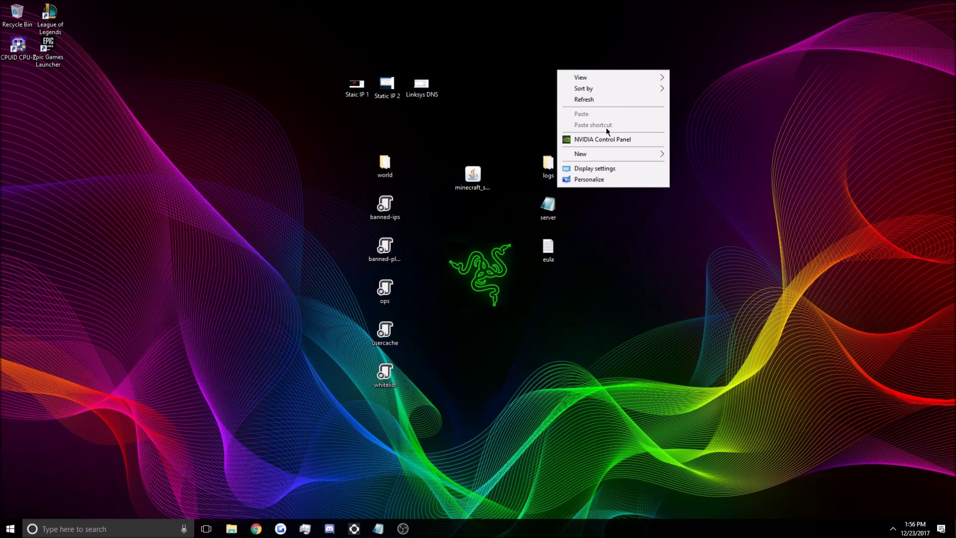
mouse_move(602, 155)
left_click(710, 158)
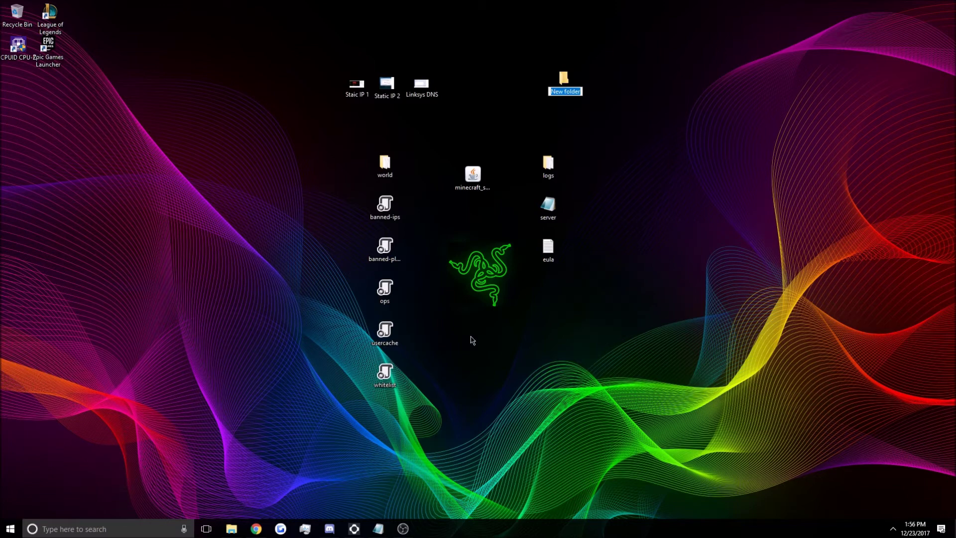
- Move the server files, including whitelist, into New folder, copy it, and check its contents
left_click_drag(661, 355, 325, 153)
left_click_drag(556, 164, 564, 82)
left_click_drag(384, 371, 485, 88)
right_click(485, 88)
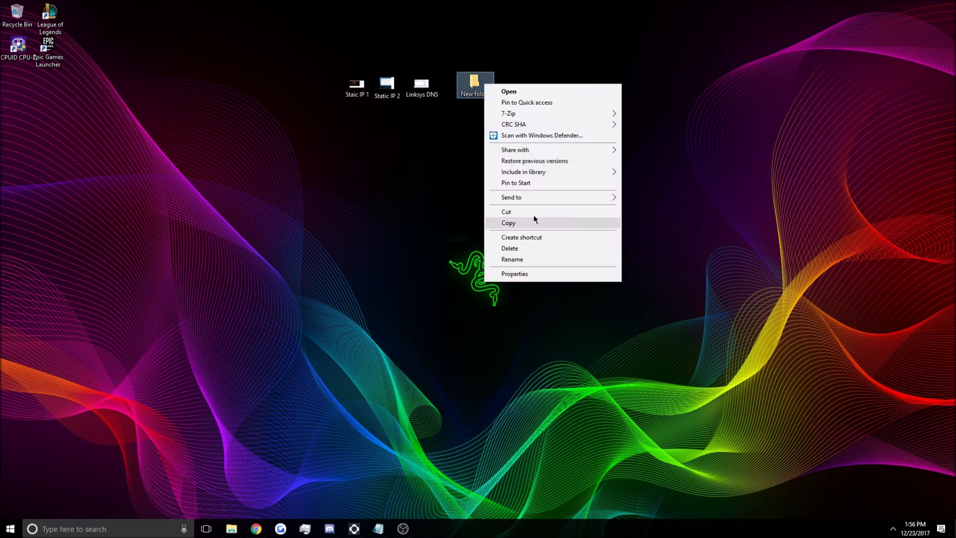
left_click(533, 221)
double_click(468, 86)
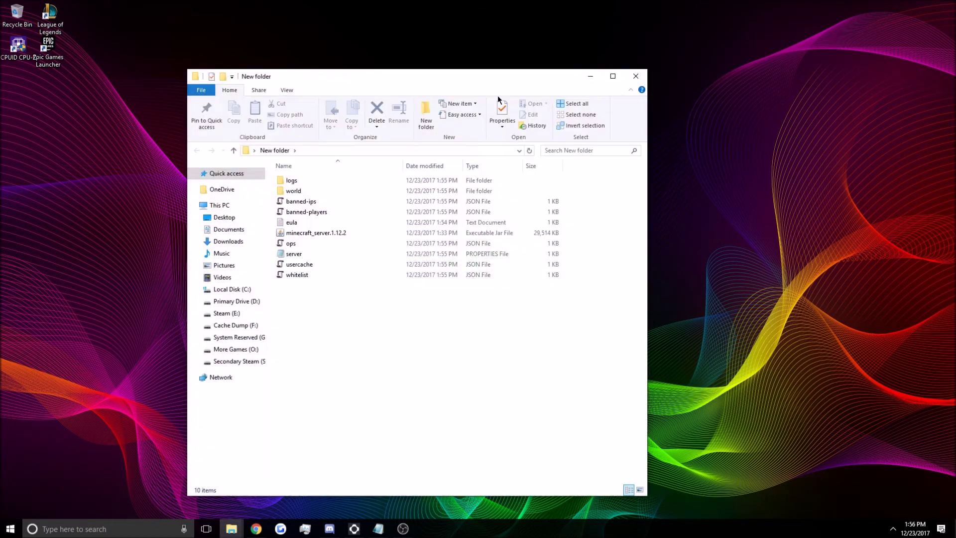
left_click(635, 76)
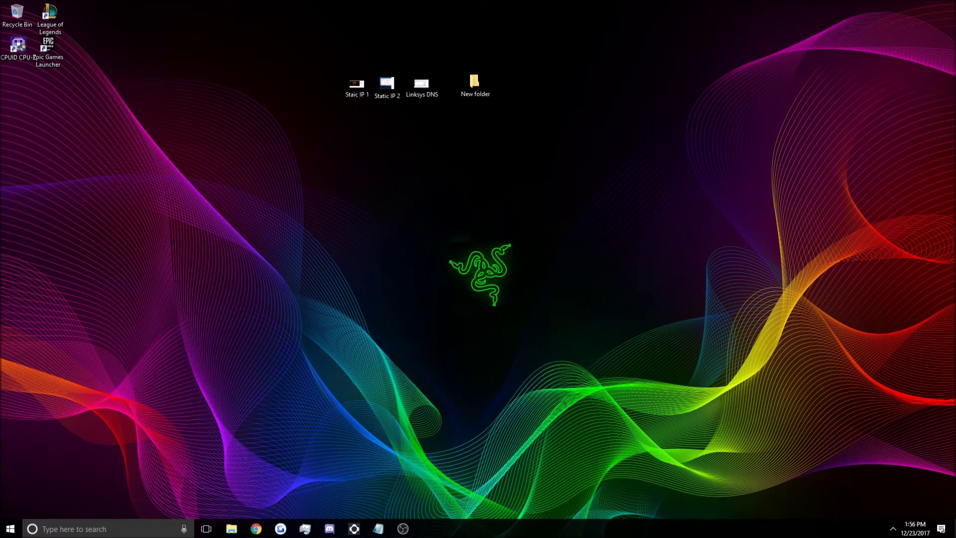
- Sign in to Linksys Smart Wi-Fi and go to Security > Apps and Gaming > Single Port Forwarding
left_click(256, 529)
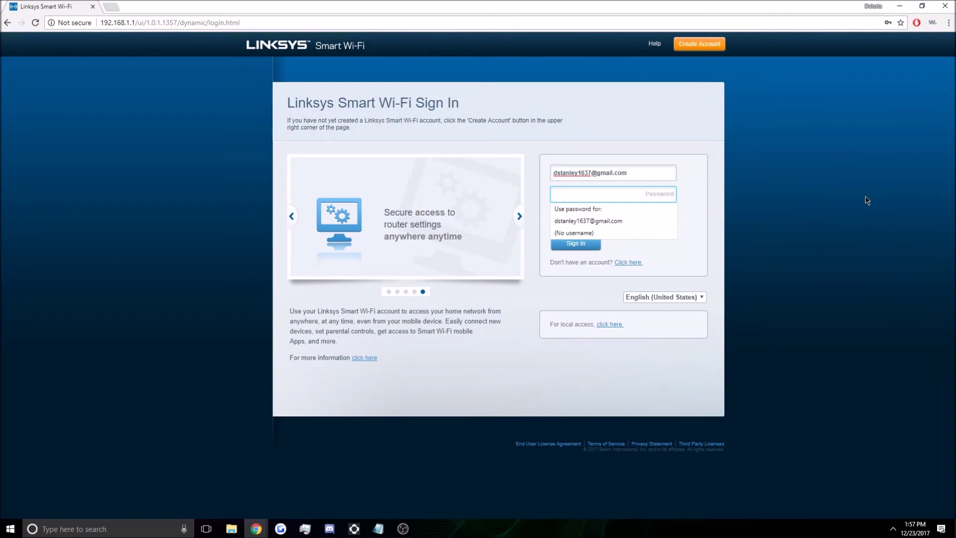
key("Down")
key("Return")
key("Return")
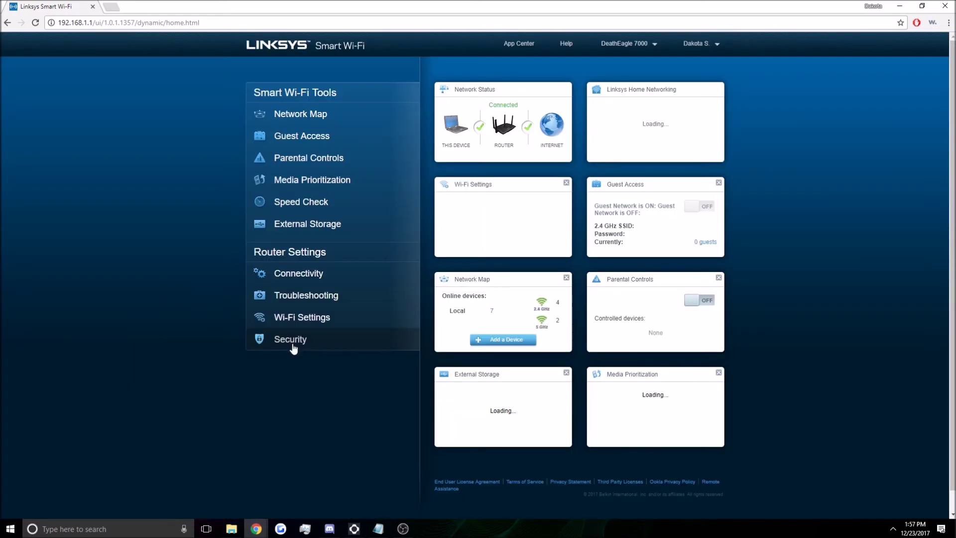
left_click(297, 341)
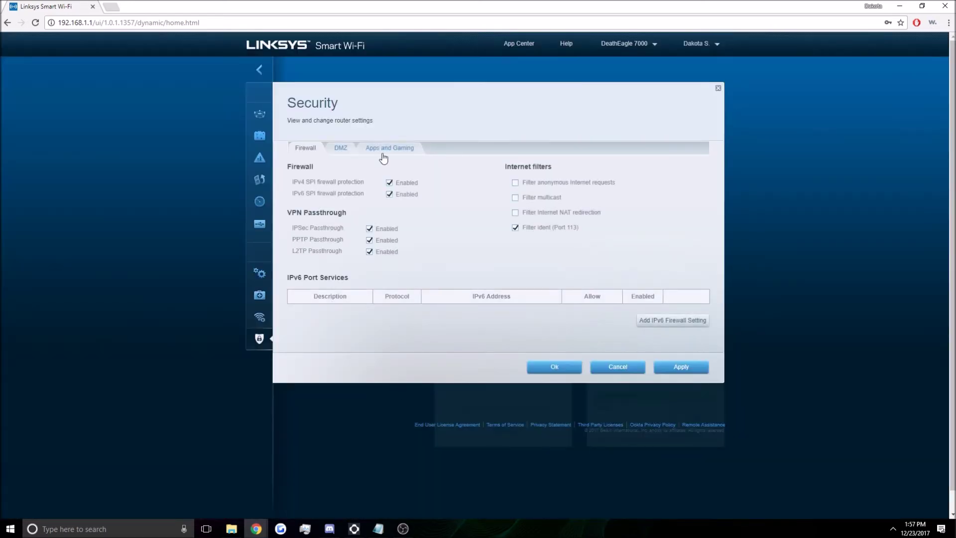
left_click(386, 149)
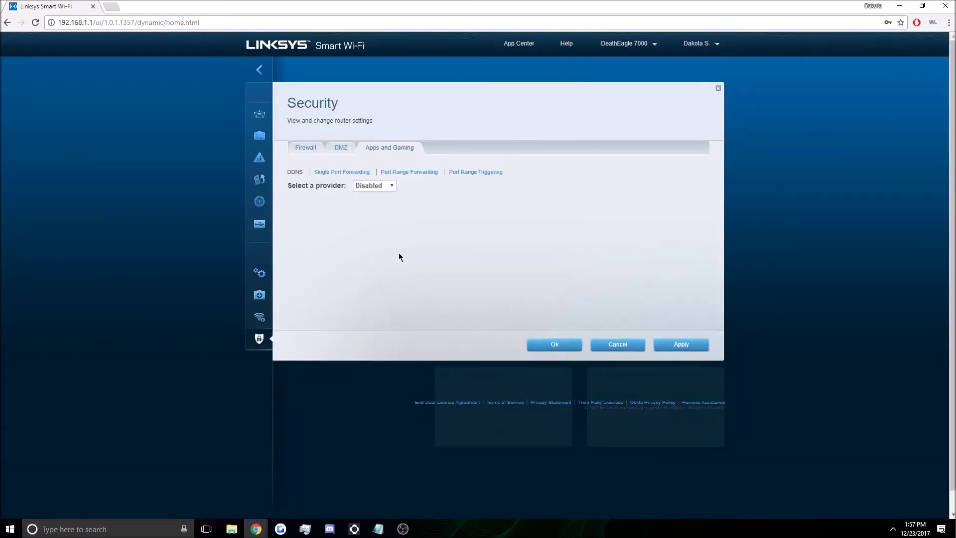
left_click(346, 173)
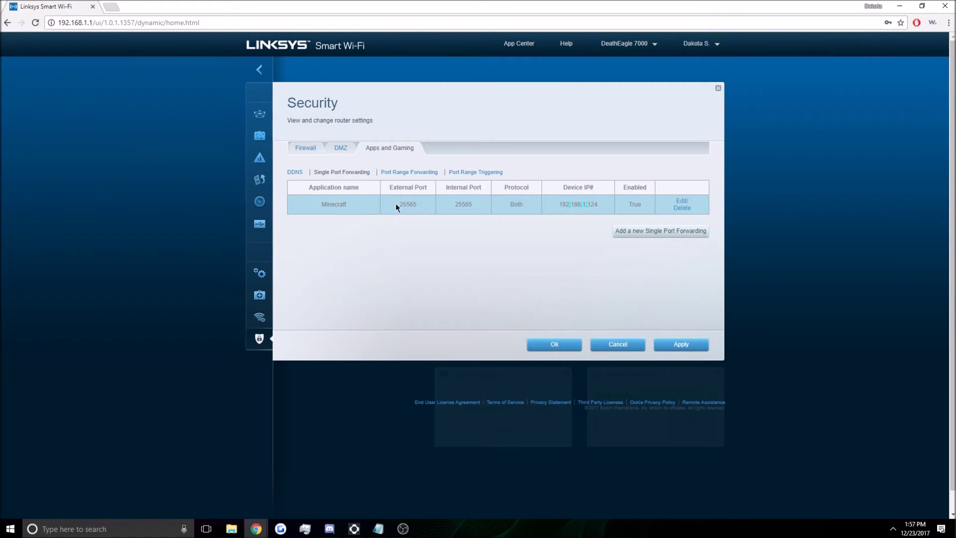
- Review the Minecraft rule forwarding port 25565 to 192.168.1.124, then restore down the browser
double_click(335, 202)
left_click(349, 204)
double_click(405, 202)
left_click(562, 204)
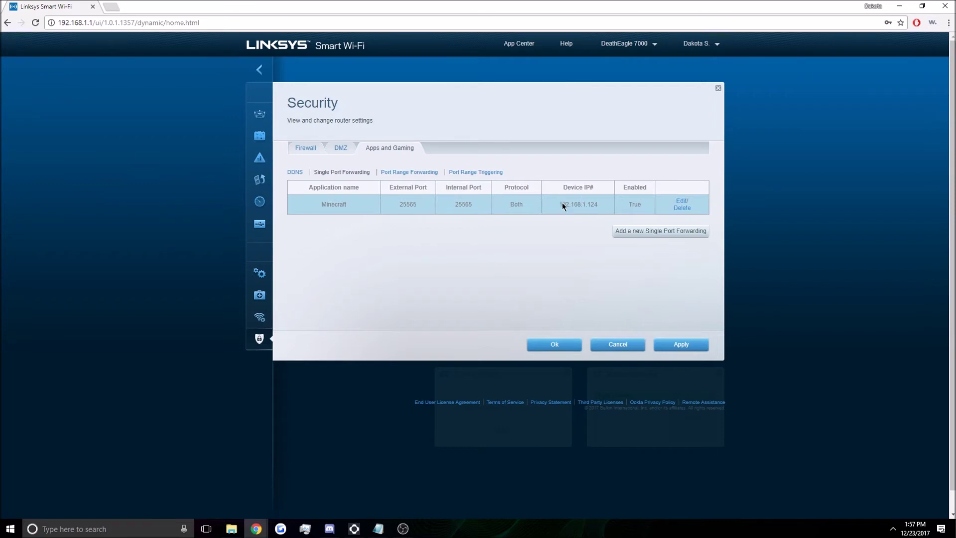
left_click(411, 201)
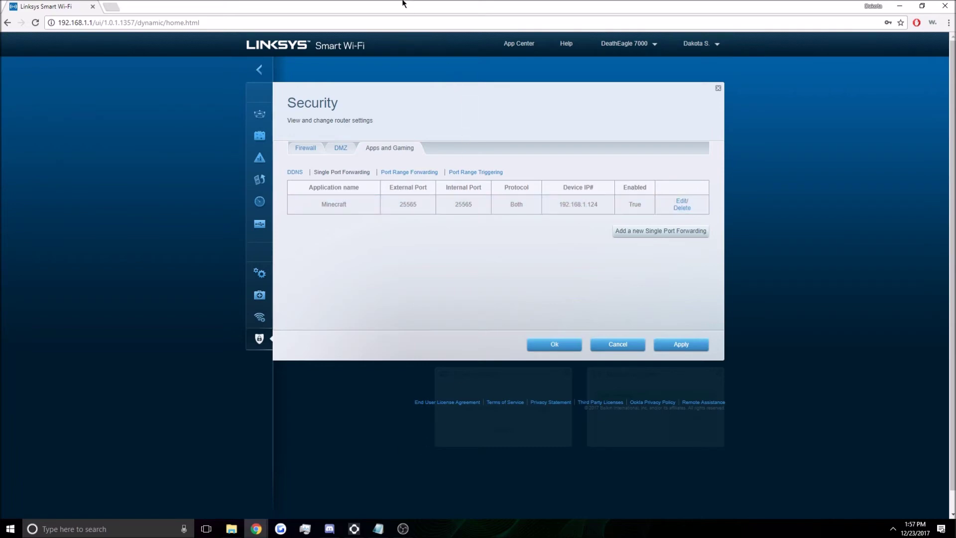
left_click_drag(405, 4, 387, 137)
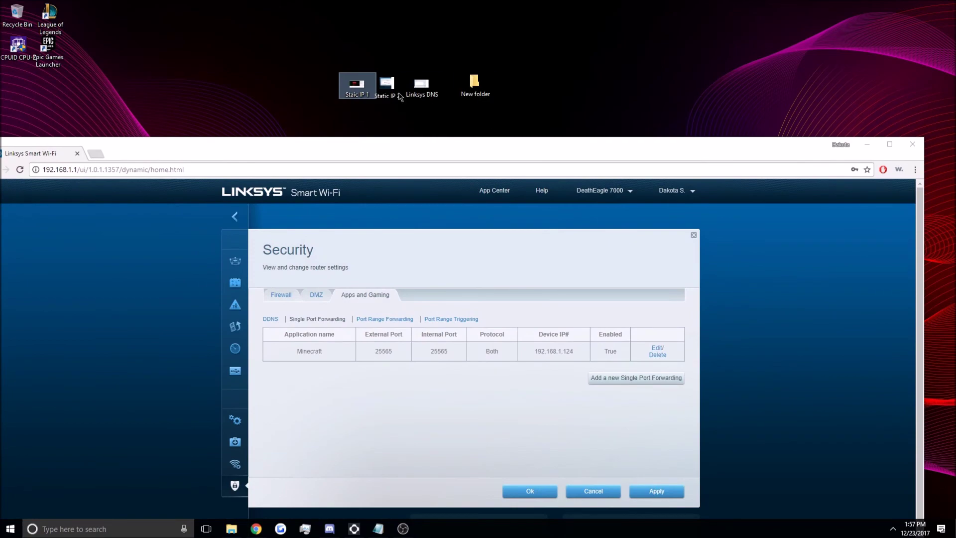
- Snap the Static IP 1 screenshot beside the router page, then close it and minimize Chrome
double_click(351, 85)
left_click_drag(407, 50, 954, 108)
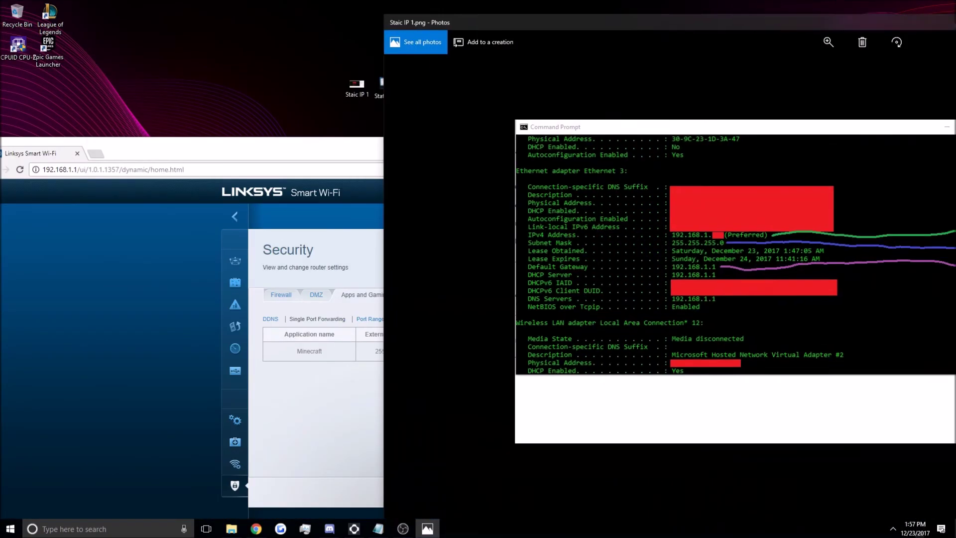
key("super+Left")
left_click(584, 125)
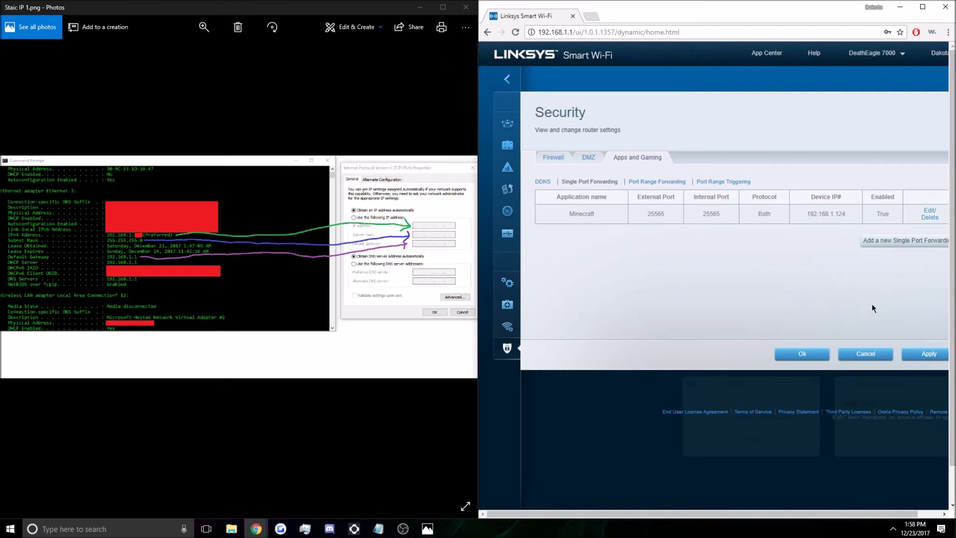
left_click(474, 7)
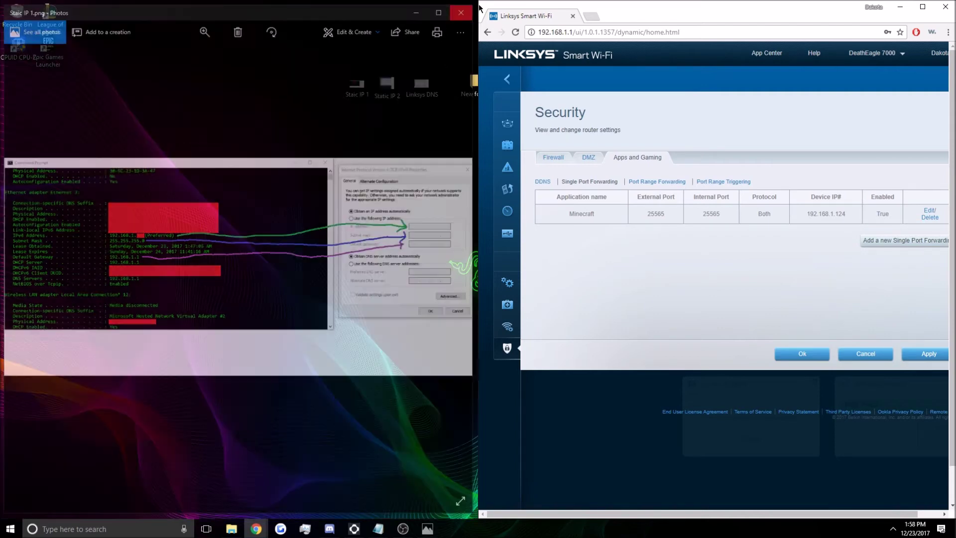
key("super+d")
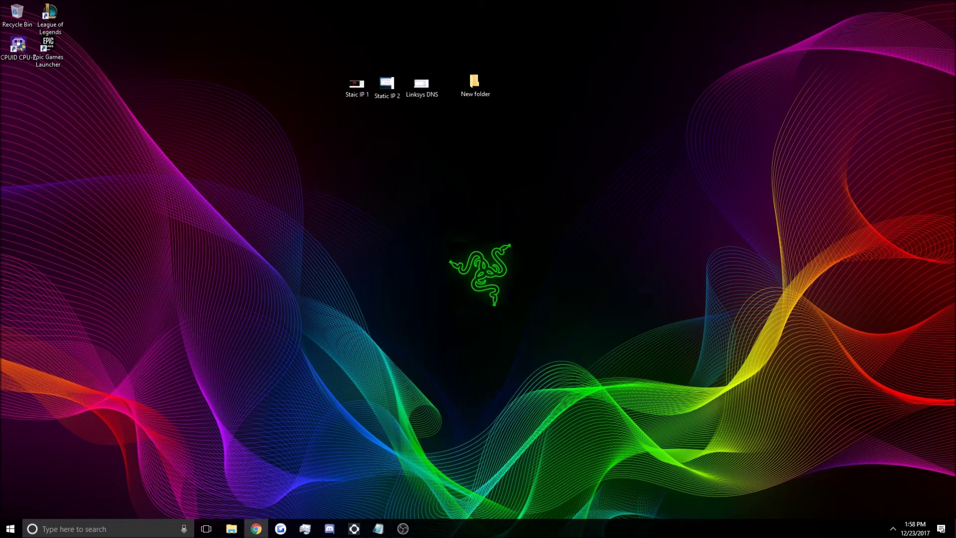
- Load portforward.com in Chrome and open its Port Forwarding Guides list
left_click(256, 528)
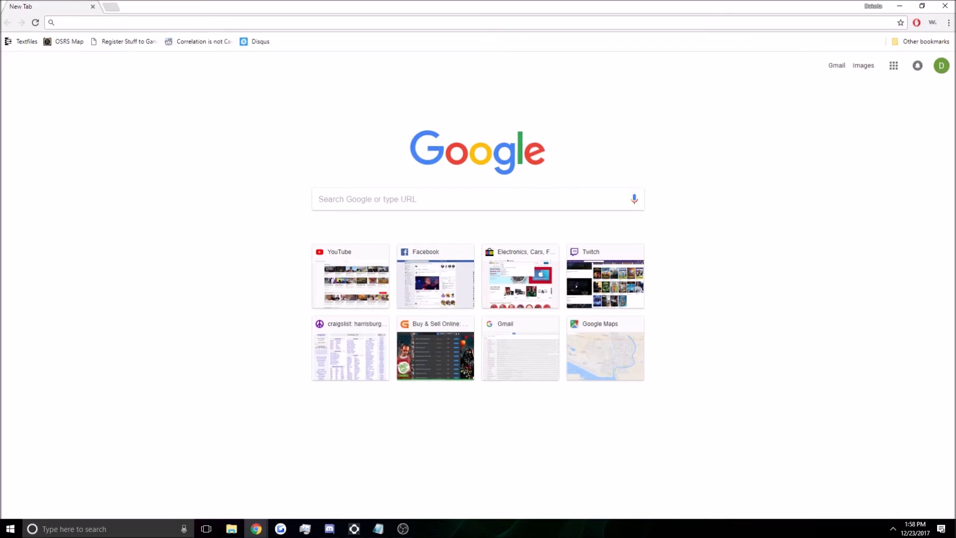
left_click(394, 22)
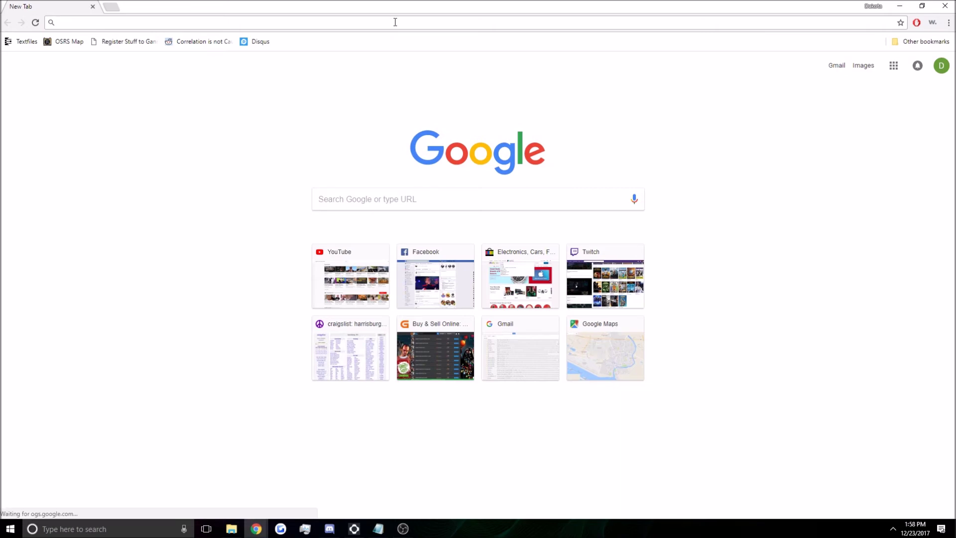
key("ctrl+v")
key("Return")
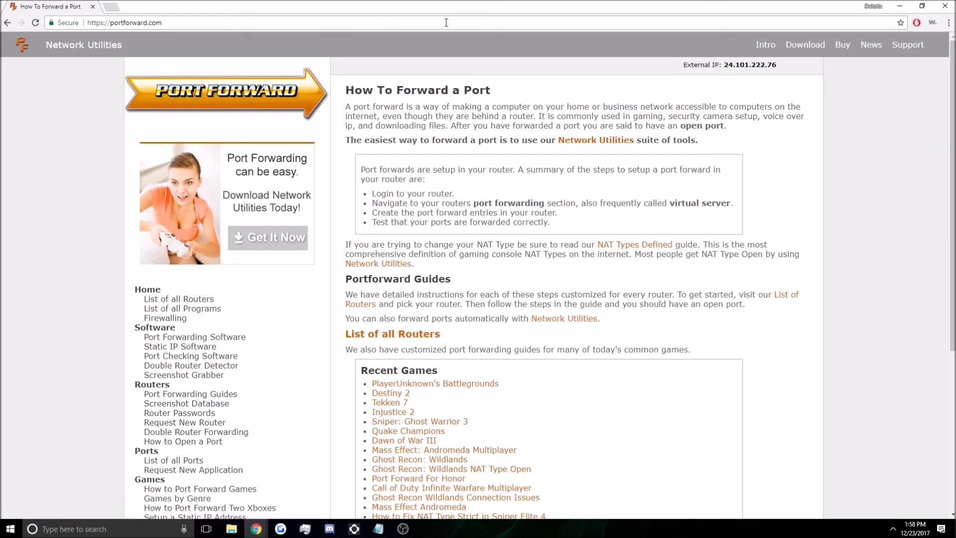
scroll(620, 382, "down", 2)
left_click(209, 295)
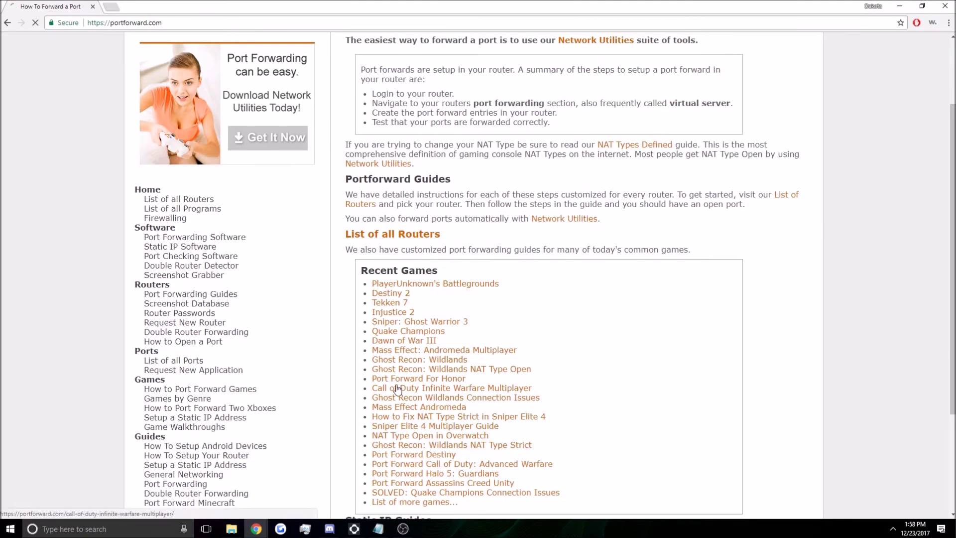
scroll(643, 351, "down", 10)
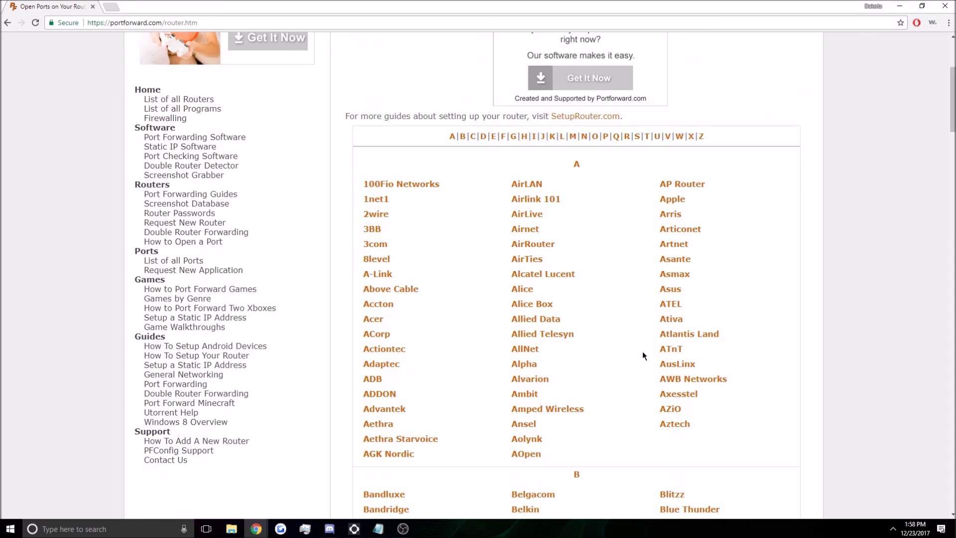
scroll(652, 352, "down", 8)
scroll(721, 330, "up", 4)
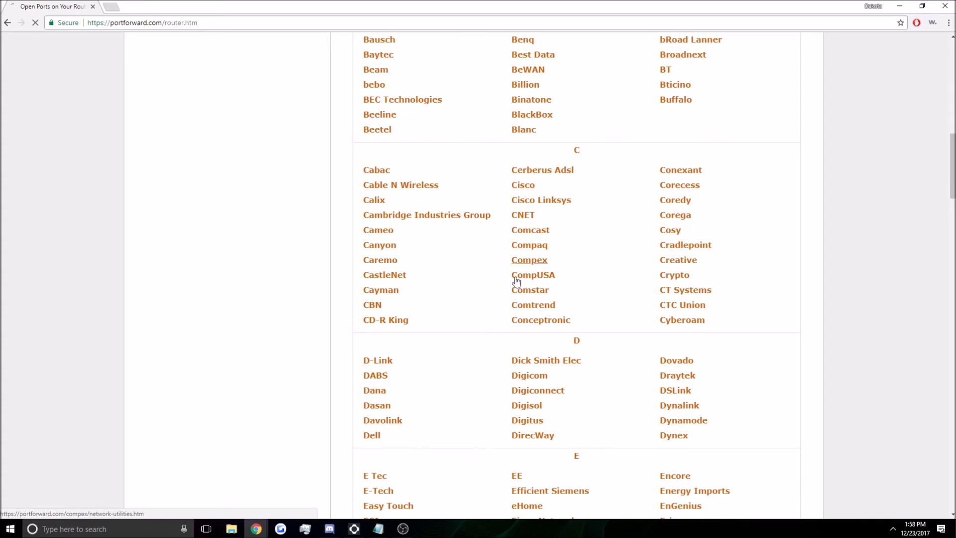
- Open the Cisco X3000 guide, read through it, then minimize Chrome
left_click(523, 185)
left_click(479, 278)
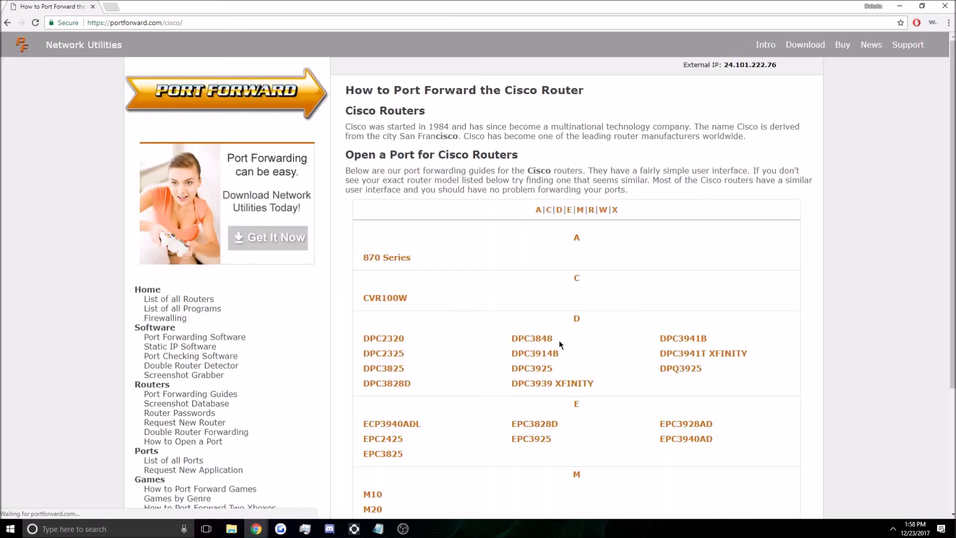
scroll(587, 385, "down", 3)
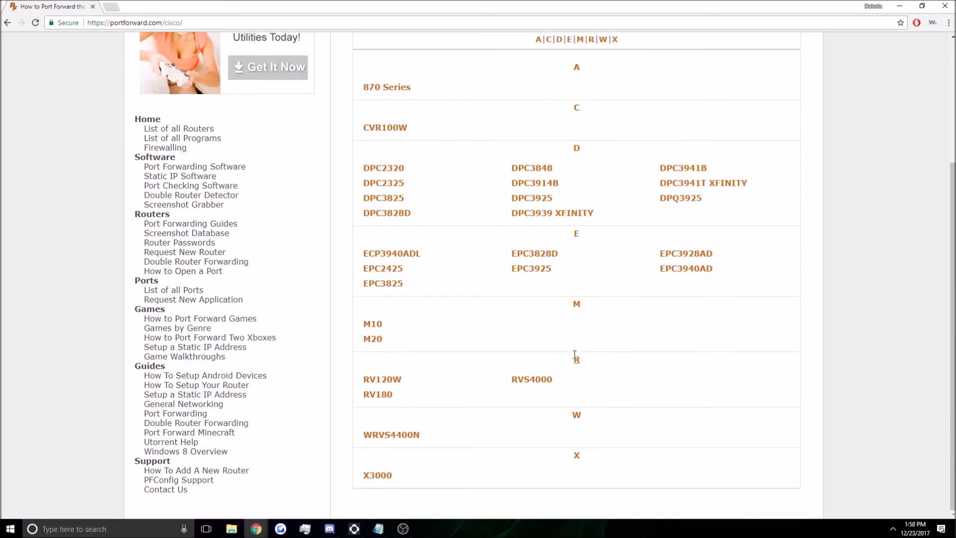
left_click(380, 475)
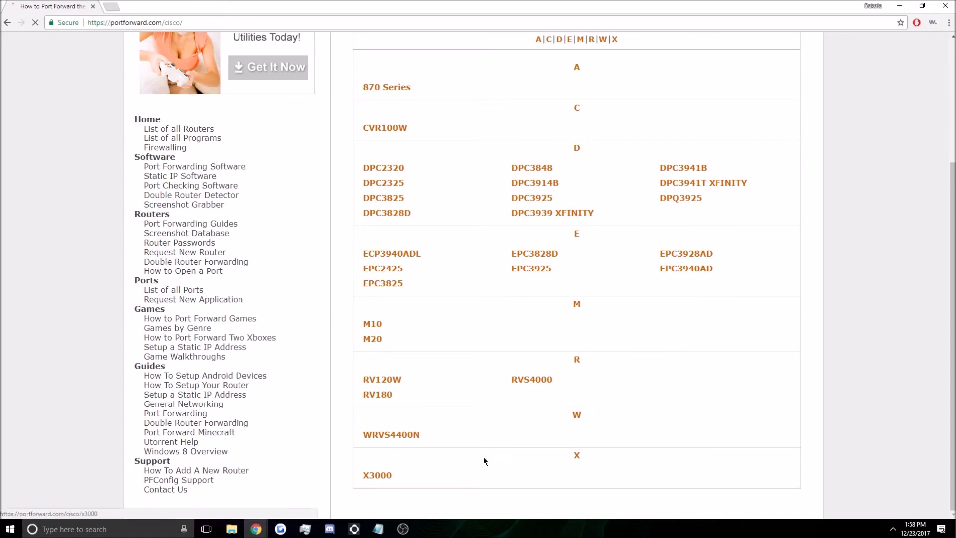
scroll(596, 457, "down", 7)
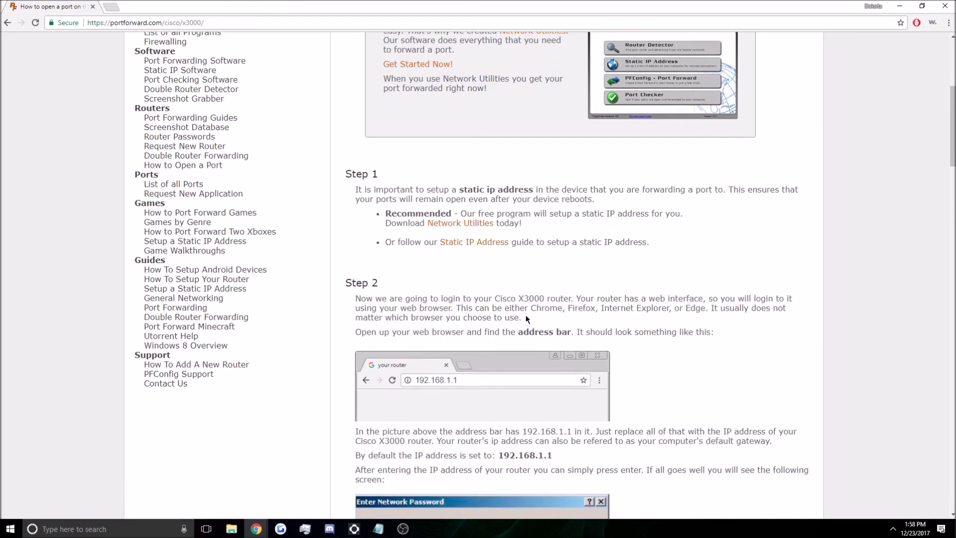
scroll(595, 294, "down", 20)
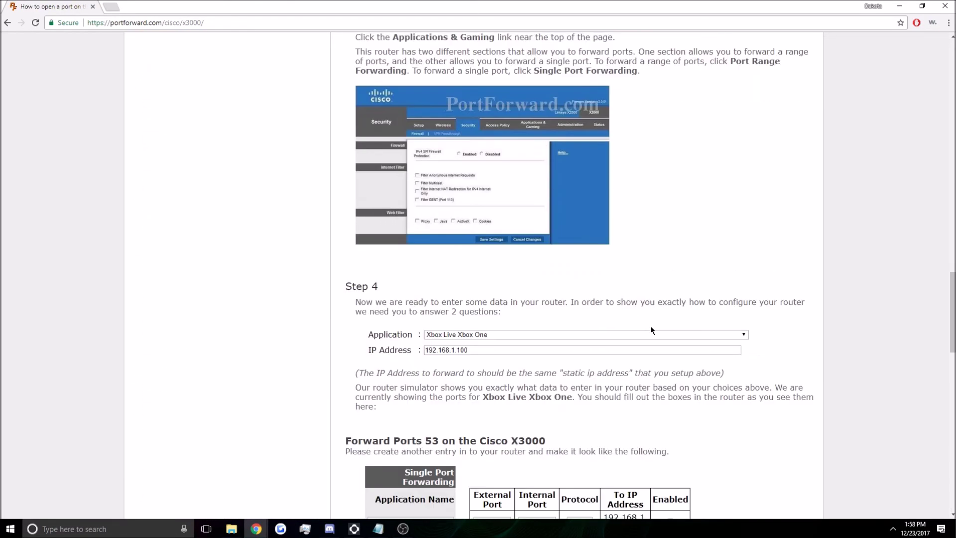
scroll(226, 230, "down", 10)
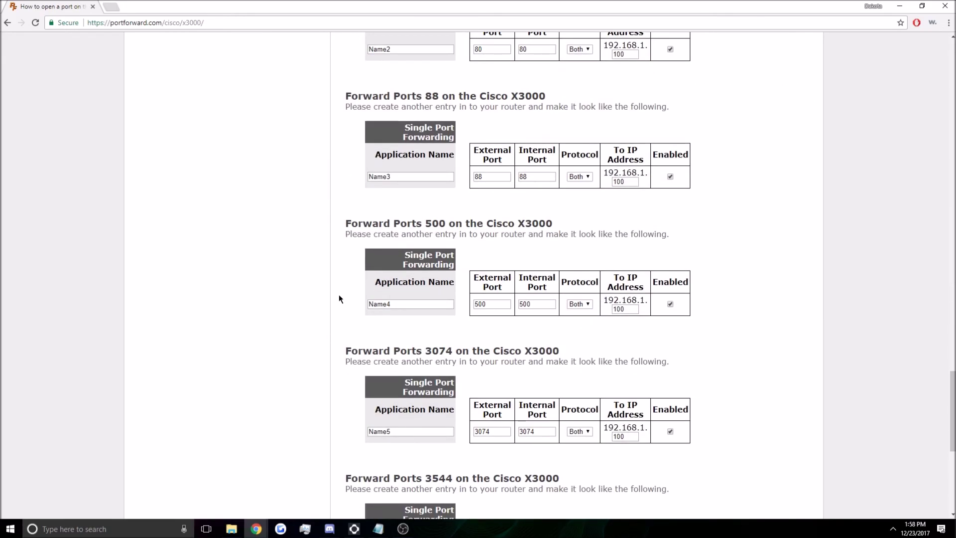
scroll(339, 296, "up", 20)
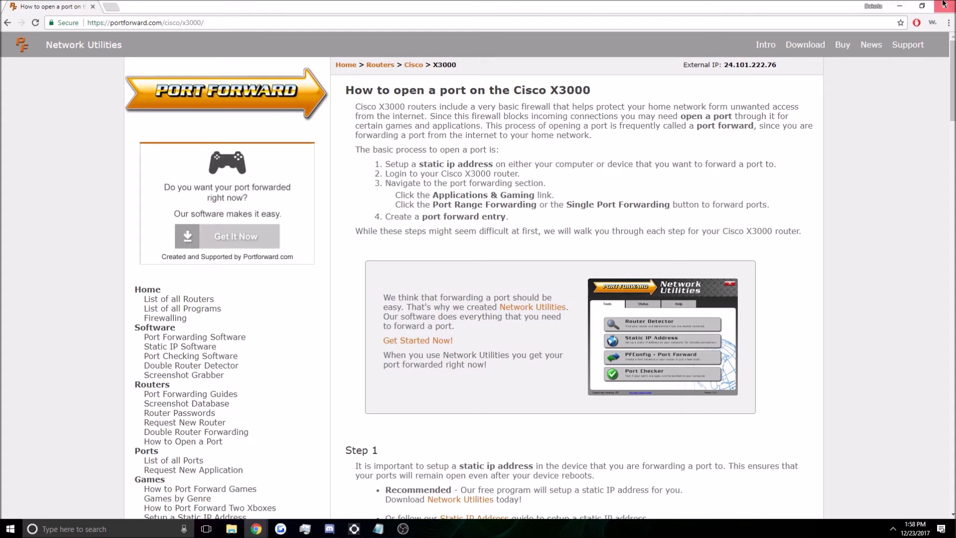
left_click(900, 5)
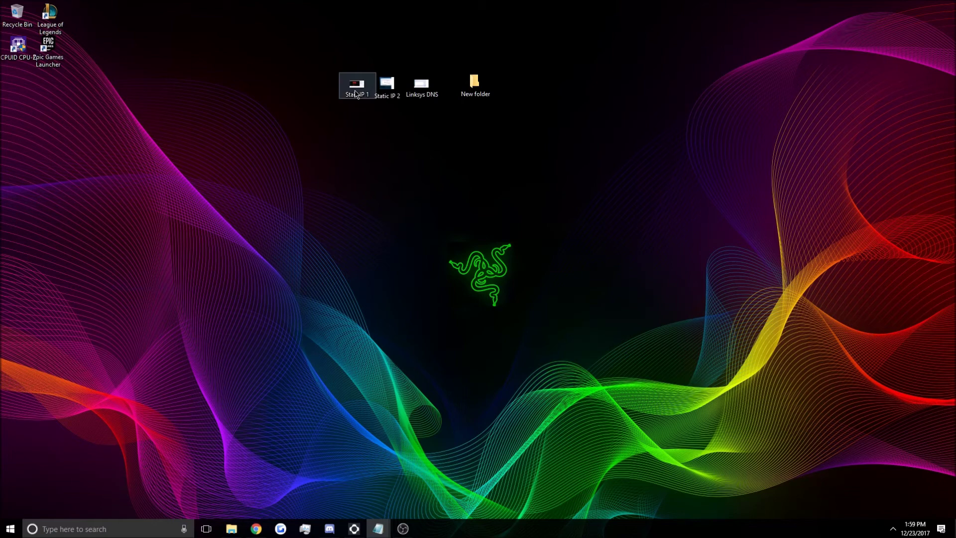
- In a new Notepad note, type 192.168.1.242:25565 and 'whats my ip' on separate lines
mouse_move(378, 529)
left_click(453, 496)
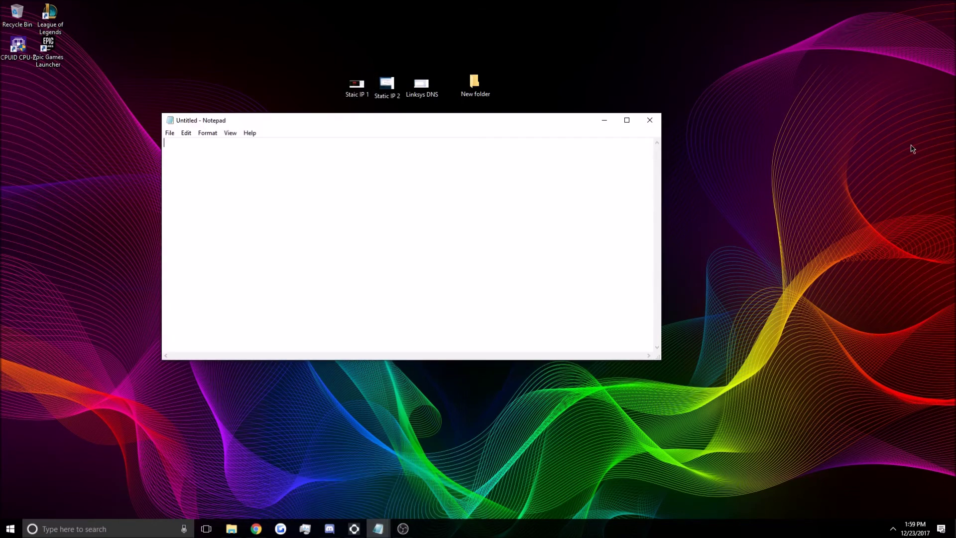
left_click_drag(366, 123, 235, 159)
type("1")
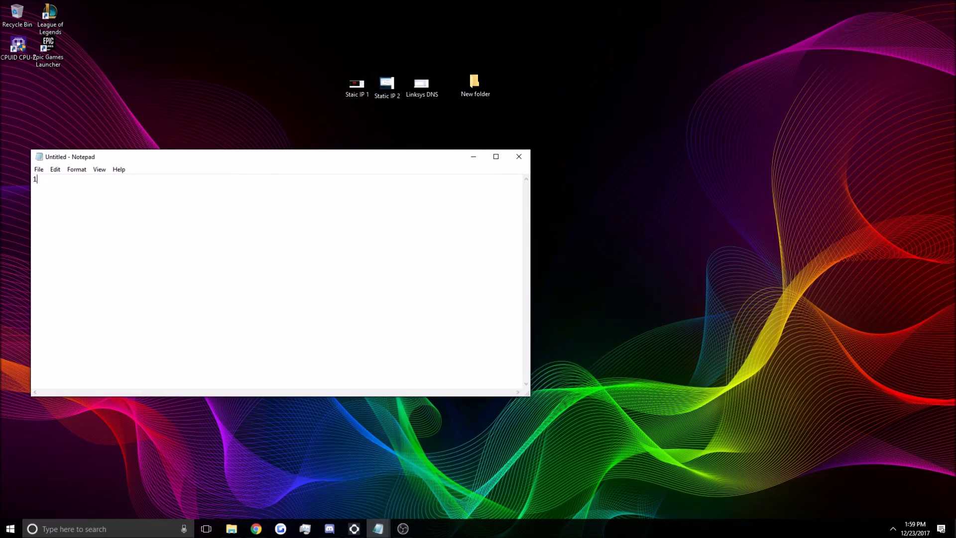
type("92.168")
type(".1")
type(".2")
type("42")
type(":L")
type("25565")
key("Return")
type("whats my ip")
key("Return")
key("Return")
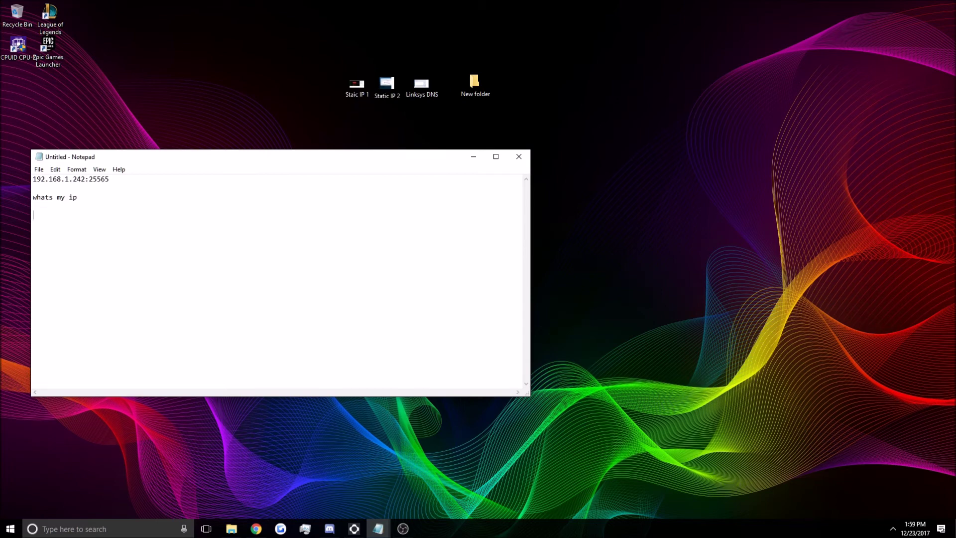
key("super+2")
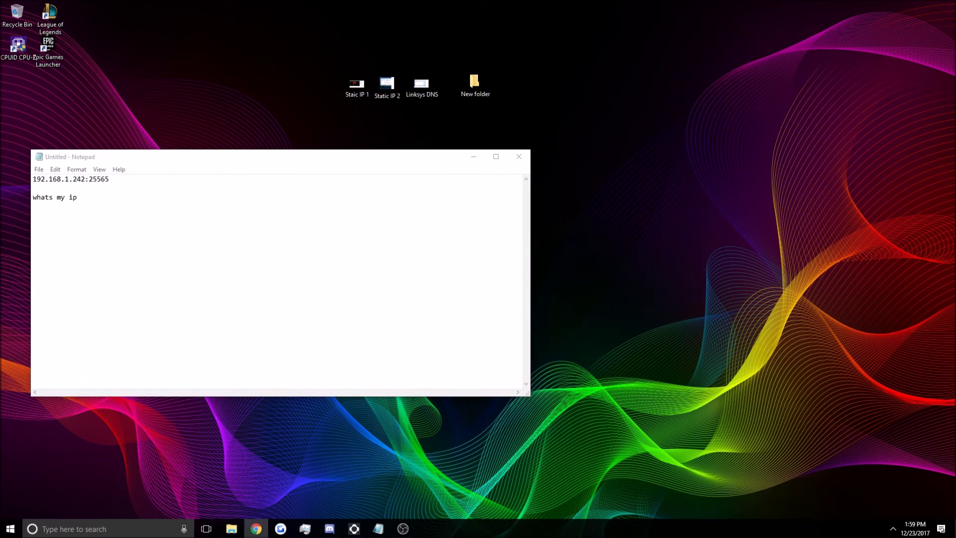
left_click(138, 277)
type("http://www.whatsmyip.org/")
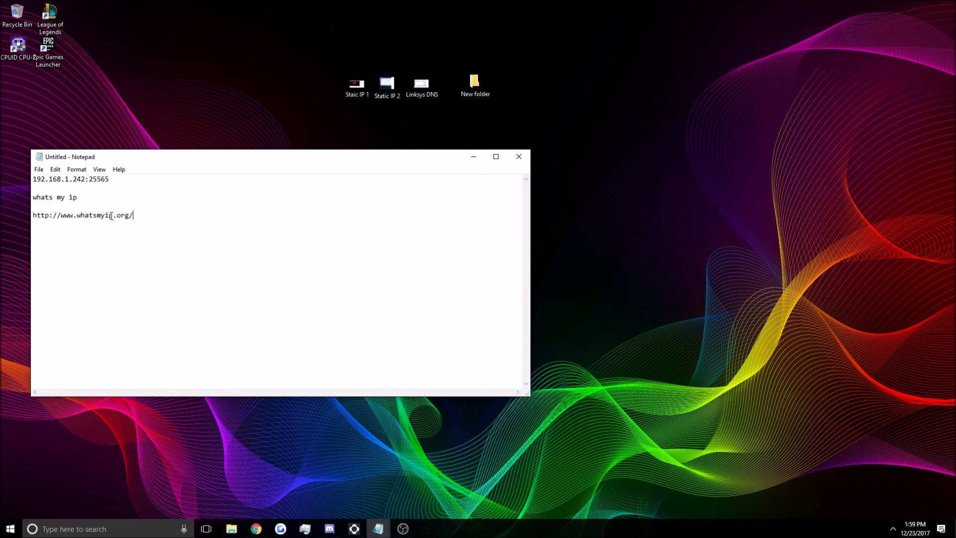
key("Return")
type("32.00")
key("BackSpace")
key("BackSpace")
type("xxx.xx")
type("25565-friends")
- Append '-internal network' to the first line and select all the notes
left_click(141, 176)
type("-internal n")
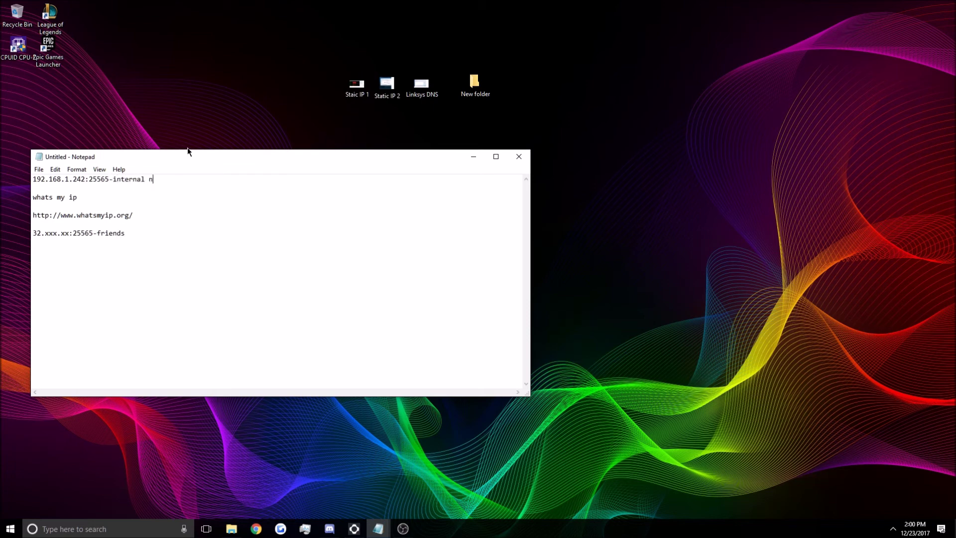
type("etwork")
left_click_drag(189, 157, 431, 174)
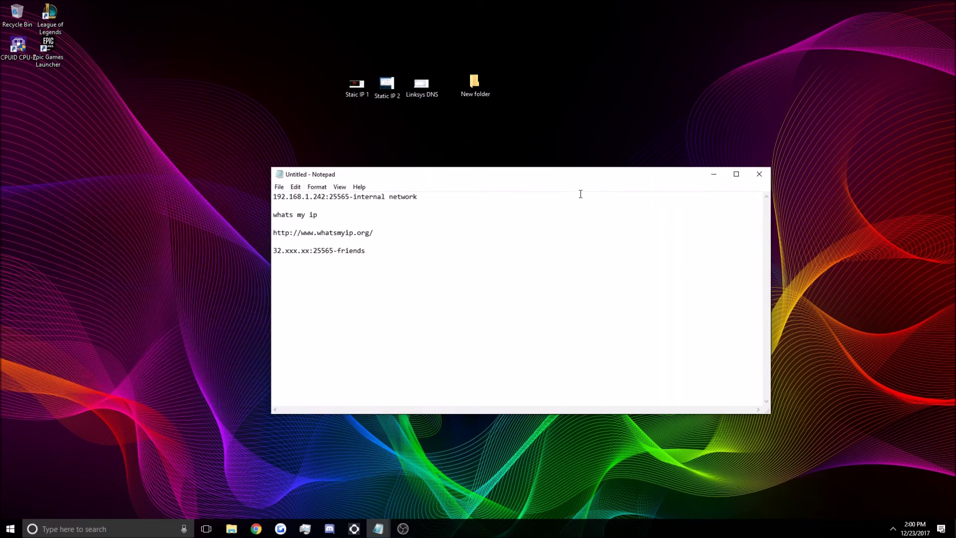
left_click_drag(579, 174, 491, 166)
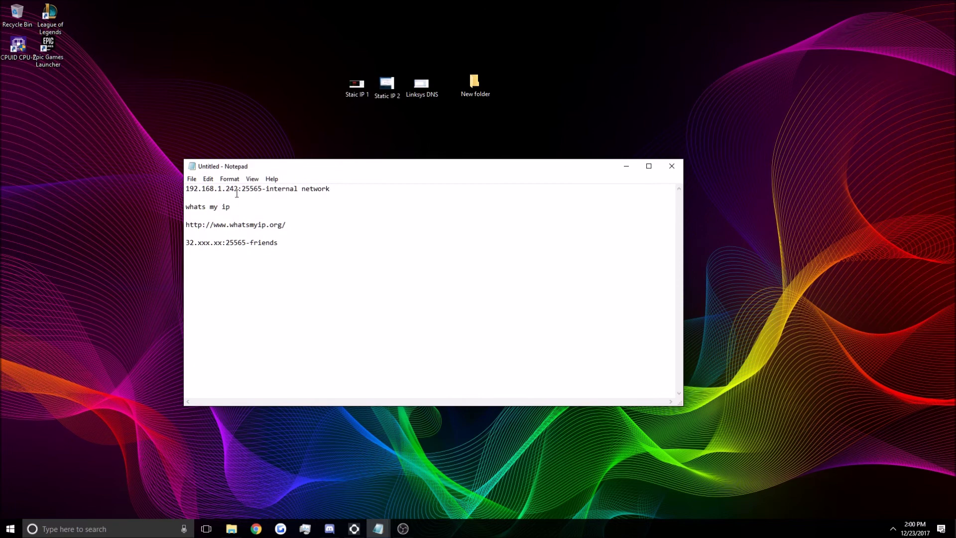
left_click_drag(290, 249, 153, 190)
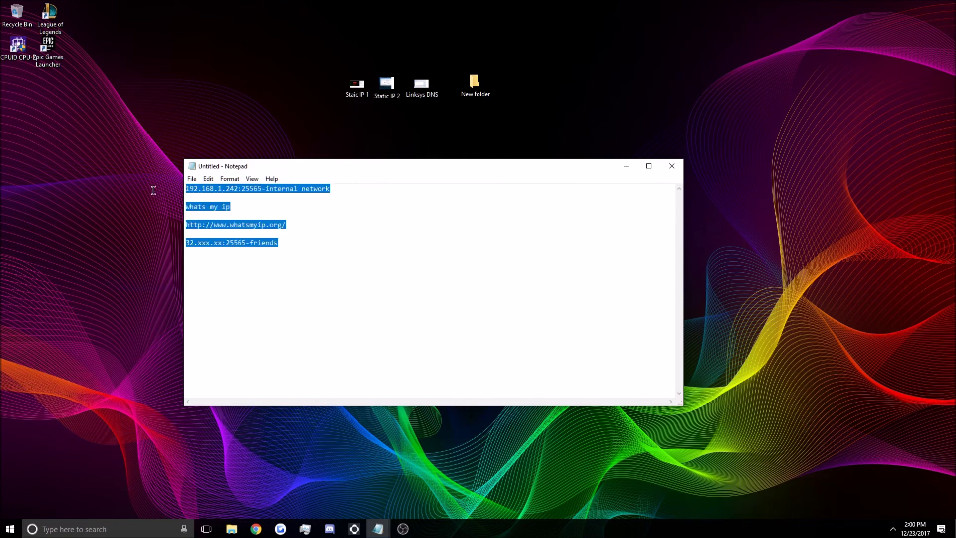
- Replace the notes with the pasted line java -Xms2G -Xmx2G -jar
key("Delete")
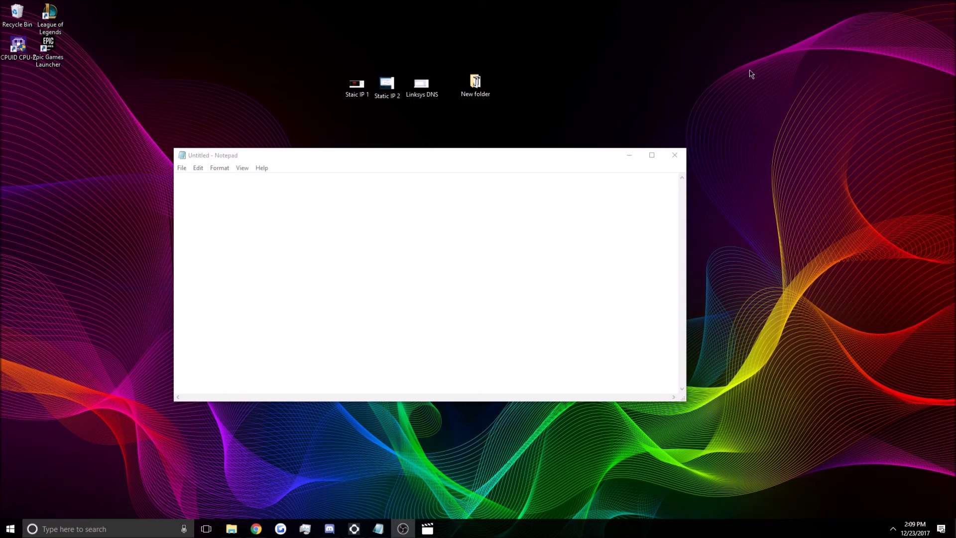
left_click(468, 161)
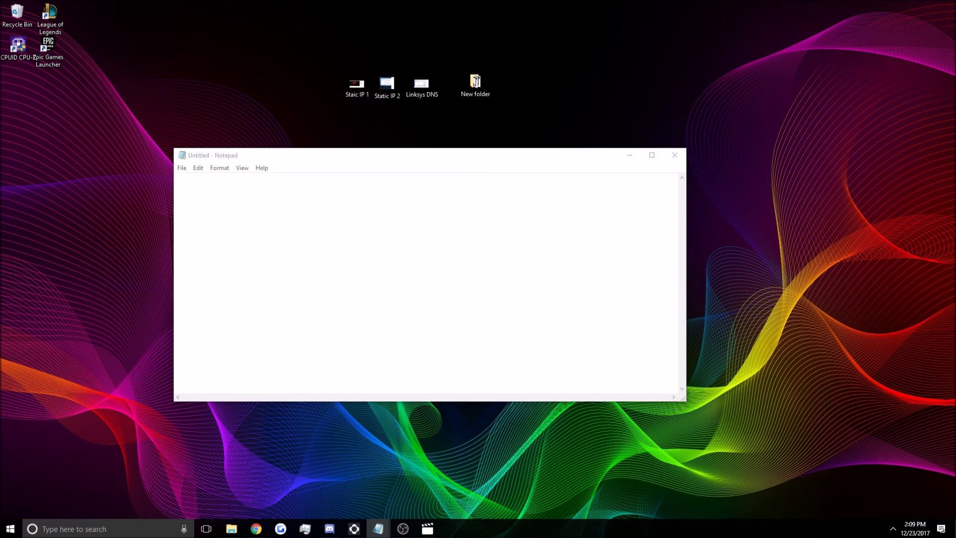
left_click(352, 237)
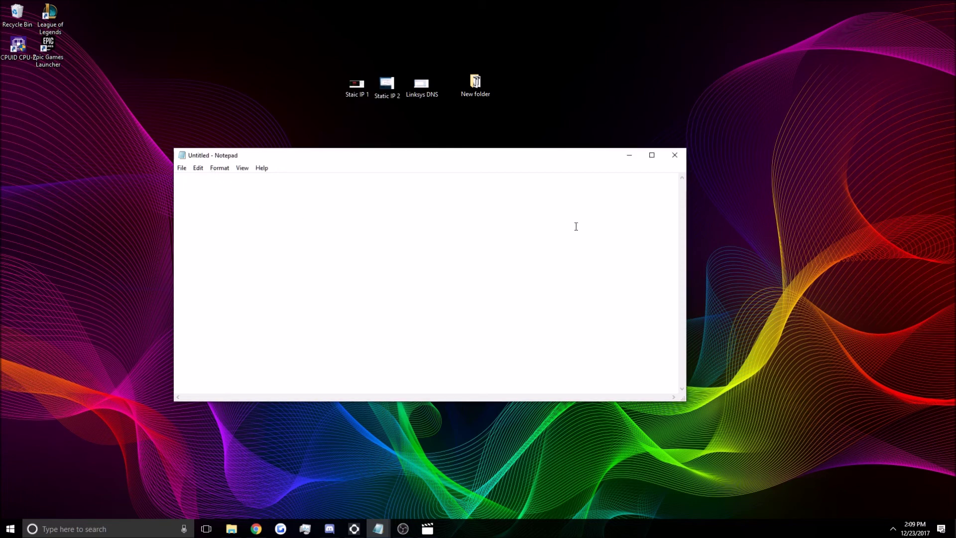
type("java -Xms2G -Xmx2G -jar")
- Change -Xmx2G and -Xms2G to 8G so the line reads java -Xms8G -Xmx8G -jar
left_click(244, 178)
key("BackSpace")
type("8")
left_click(215, 177)
key("BackSpace")
type("8")
- Open the server's New folder from the desktop
left_click_drag(315, 159, 269, 149)
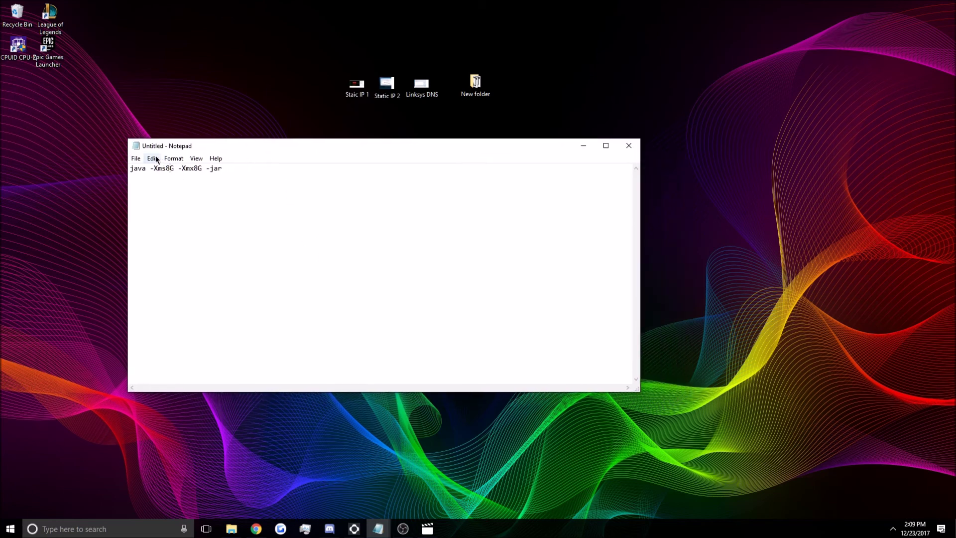
left_click(477, 82)
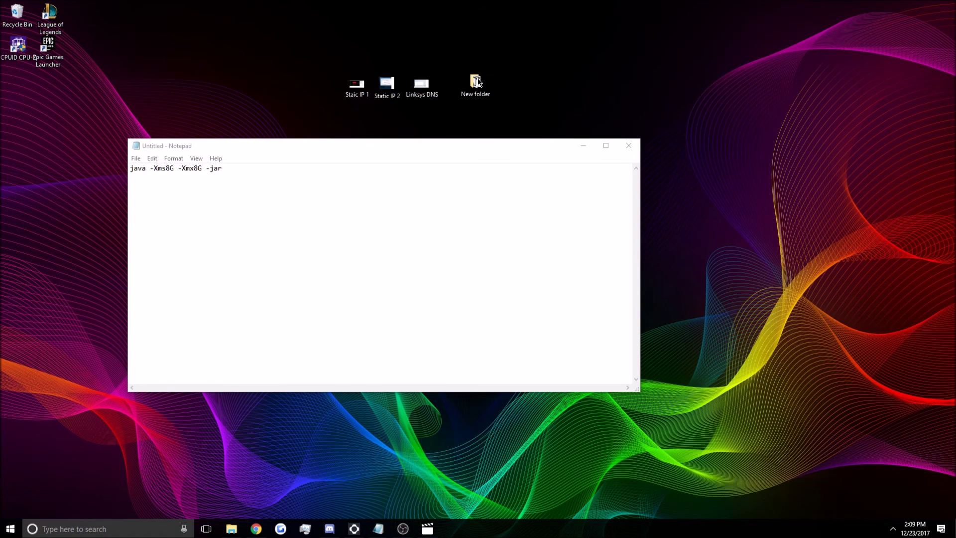
double_click(477, 82)
- Place Notepad beside New folder and append minecraft_server.1.12.2.jar after -jar
left_click_drag(448, 30, 676, 64)
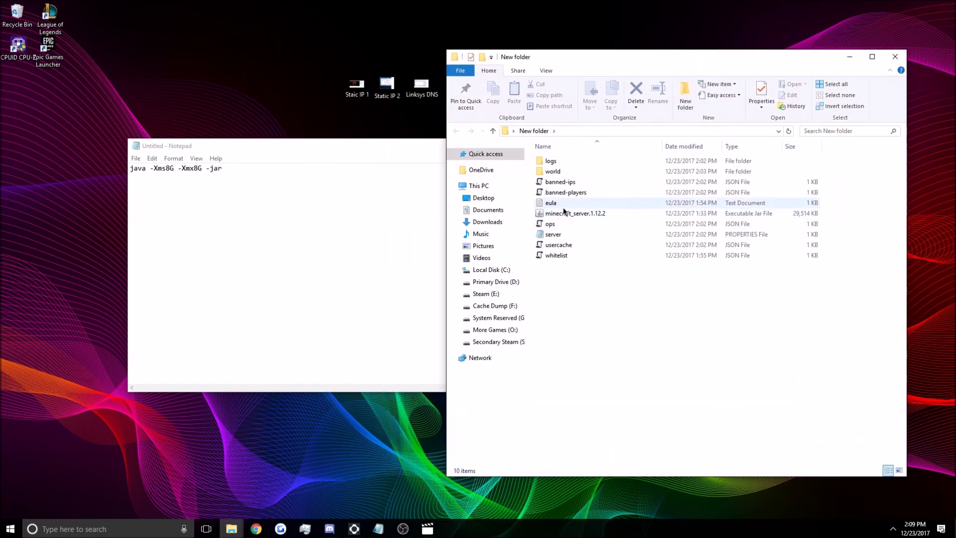
left_click(240, 172)
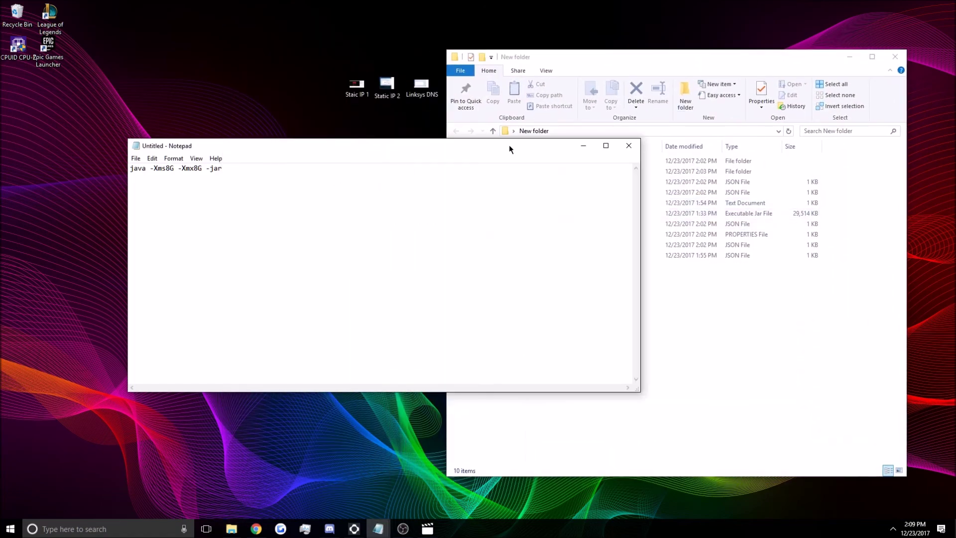
left_click_drag(509, 148, 325, 148)
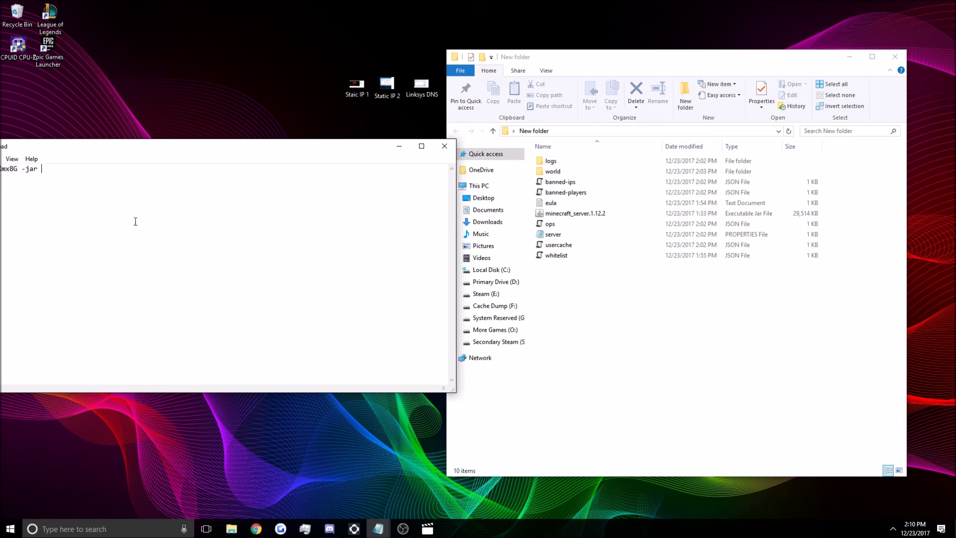
type("minecraft_server.1.12.2.jar")
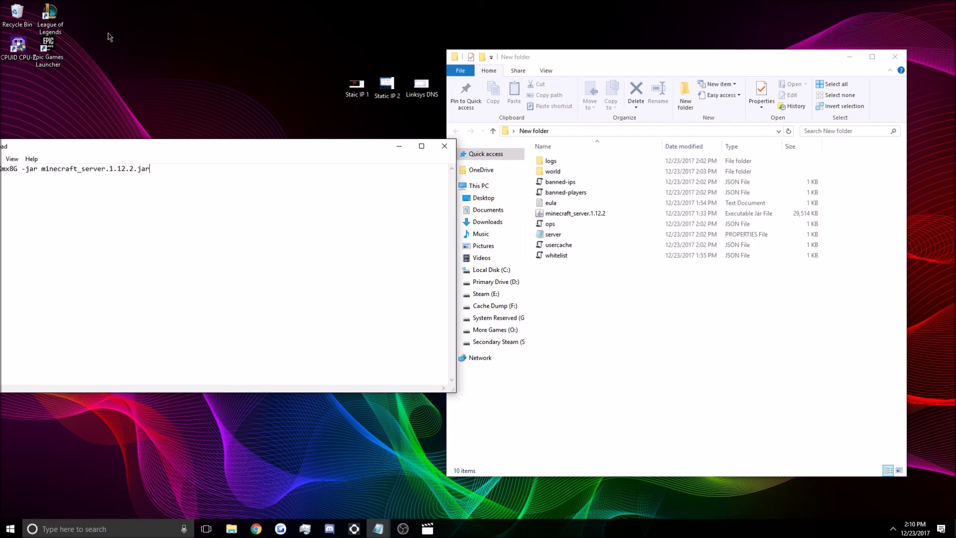
left_click_drag(121, 147, 214, 151)
left_click(45, 163)
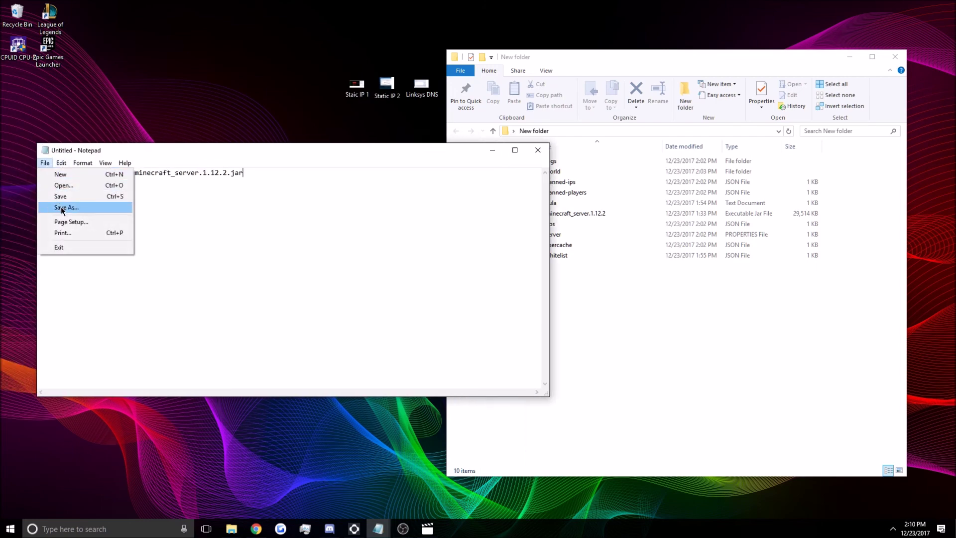
- Save the command as server.bat with type All Files in New folder, then minimize Notepad
left_click(62, 208)
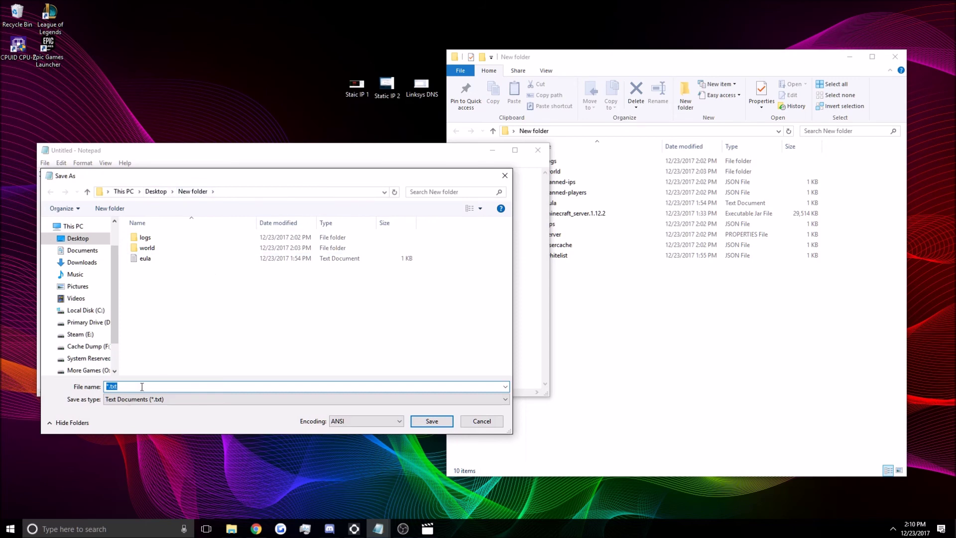
type("server.bat")
left_click(206, 399)
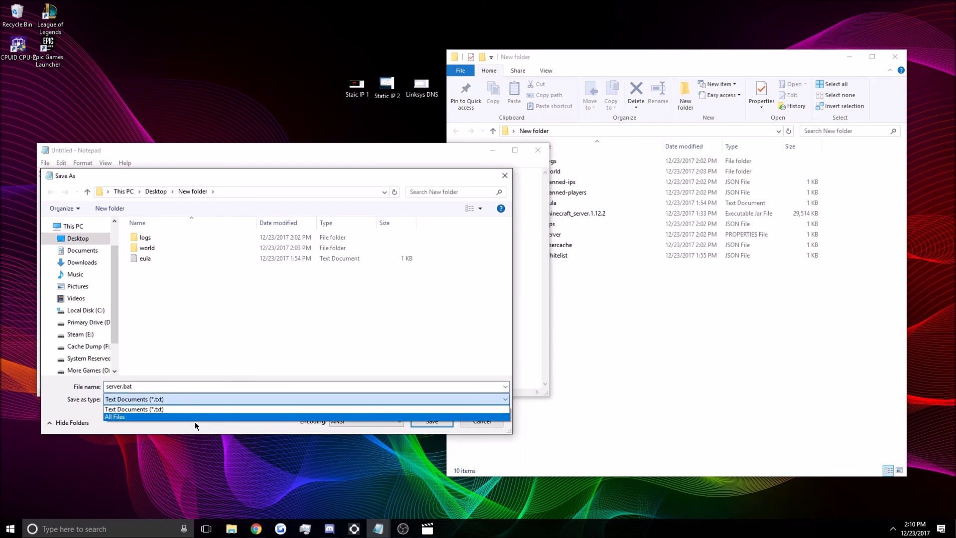
left_click(195, 423)
left_click(206, 400)
left_click(306, 416)
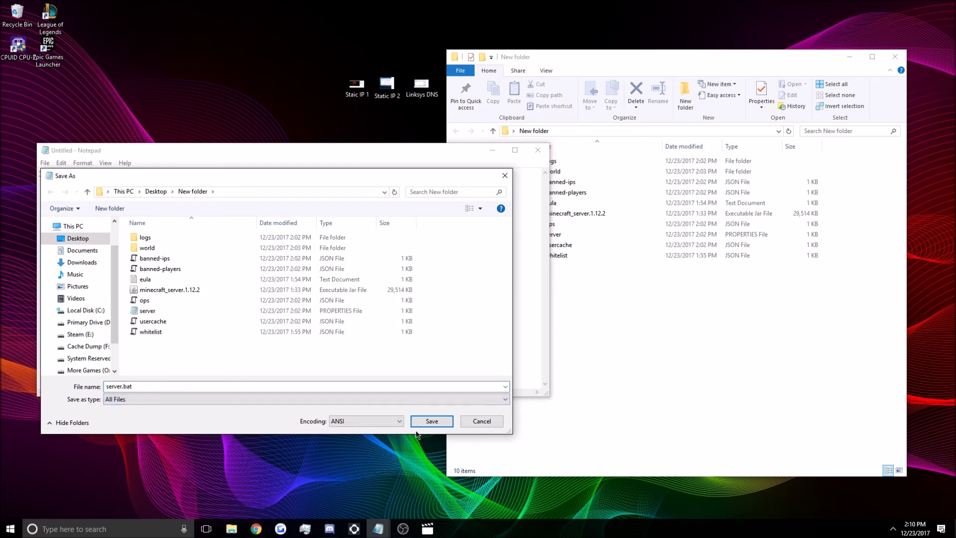
left_click(420, 422)
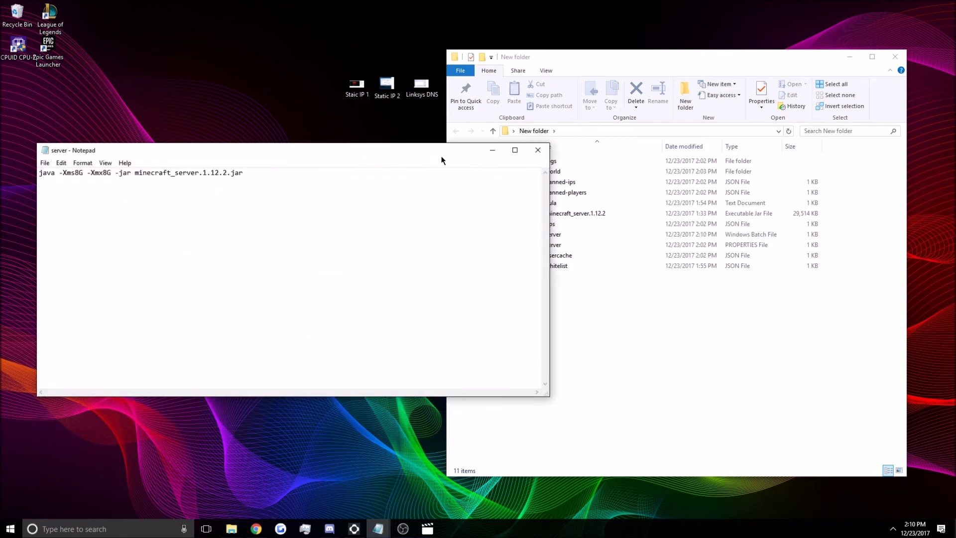
left_click(493, 149)
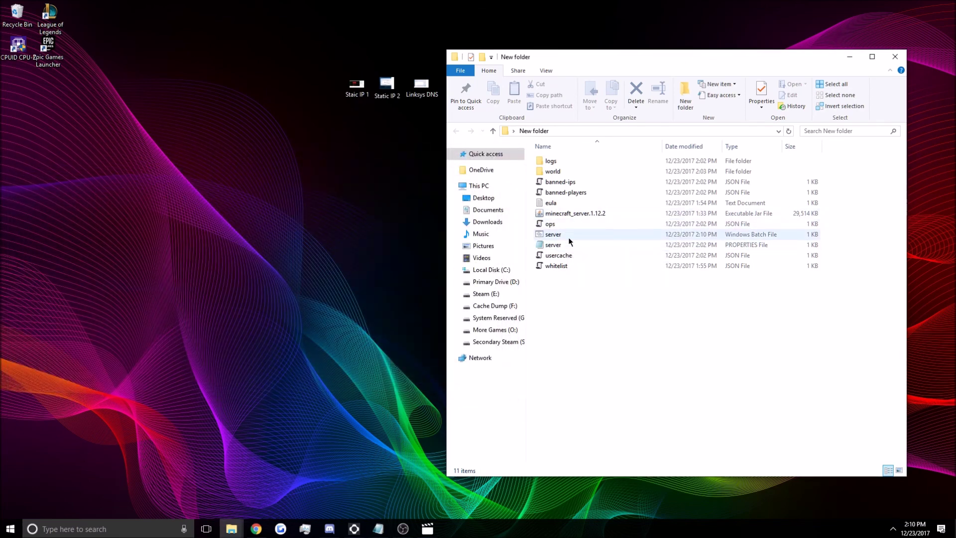
left_click(568, 238)
- Launch server.bat and allow Java through the Windows firewall
double_click(570, 241)
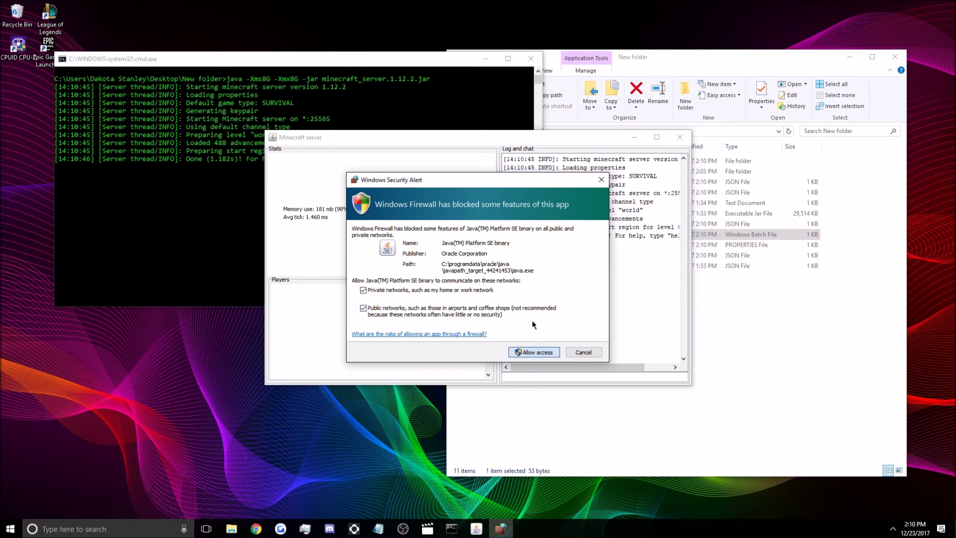
left_click(532, 352)
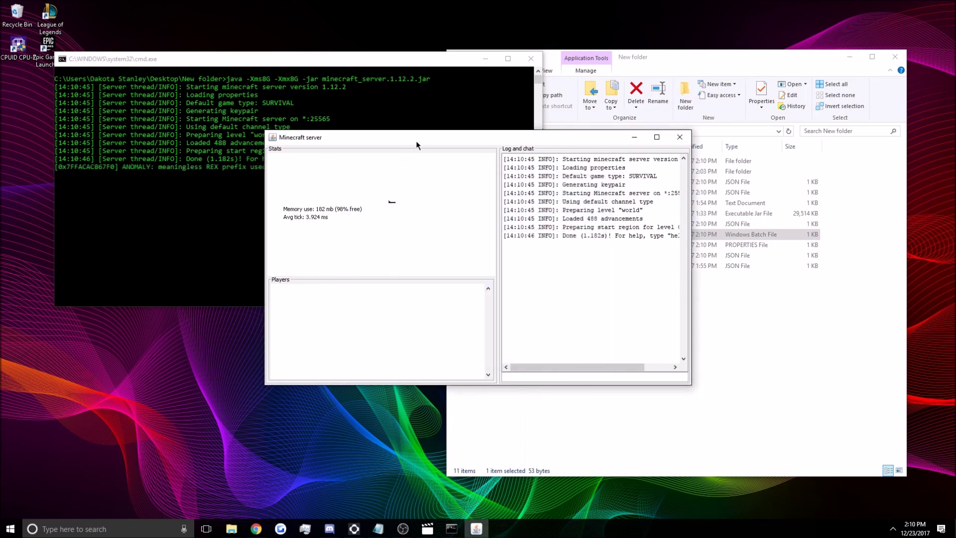
left_click_drag(416, 141, 298, 130)
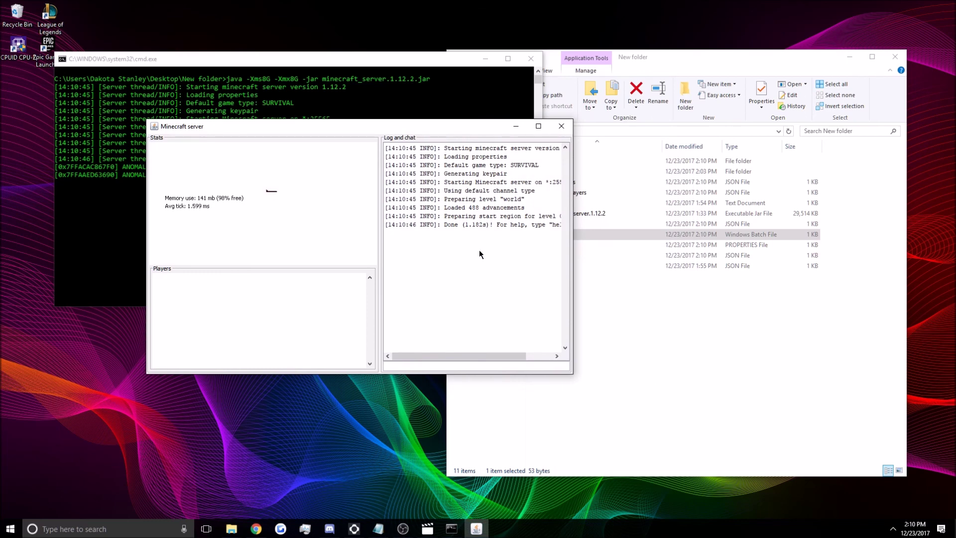
- Enter save-all to save the world, then stop to shut down the server
left_click(406, 365)
type("save-all")
key("Return")
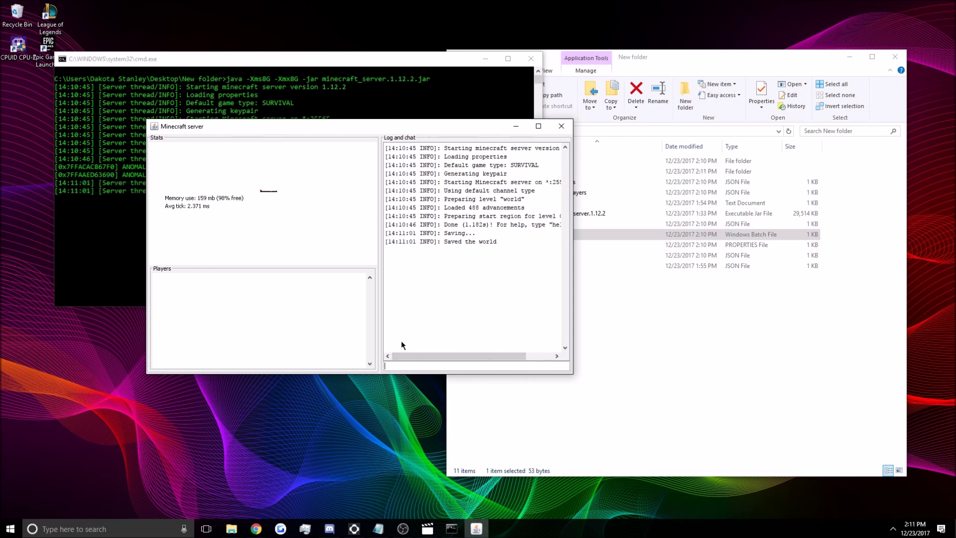
type("stop")
key("Return")
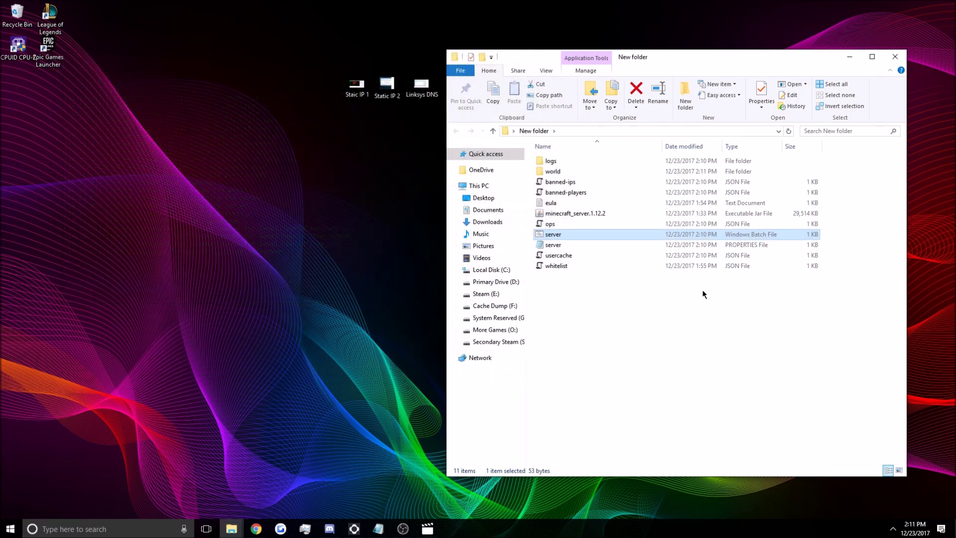
left_click_drag(711, 70, 731, 62)
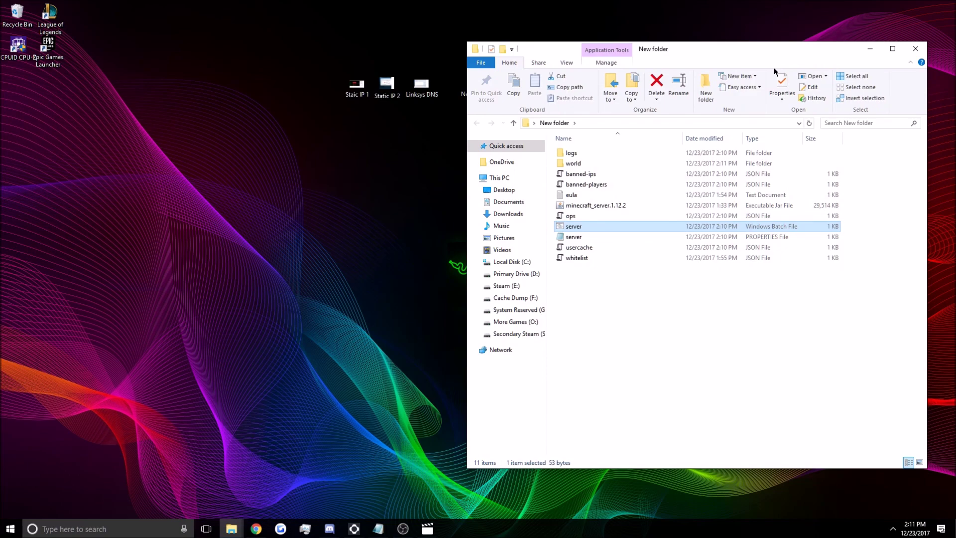